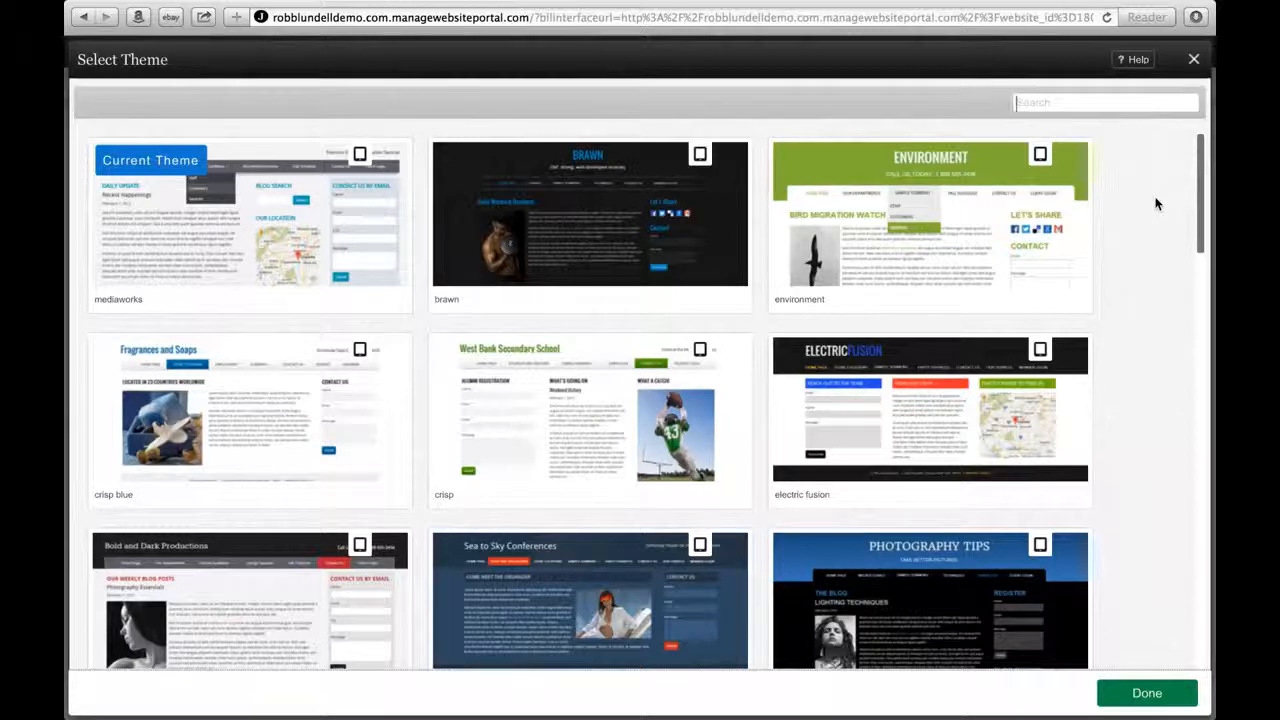
Browse the theme gallery and install the Soft Waves theme on the site.
mouse_move(1040, 158)
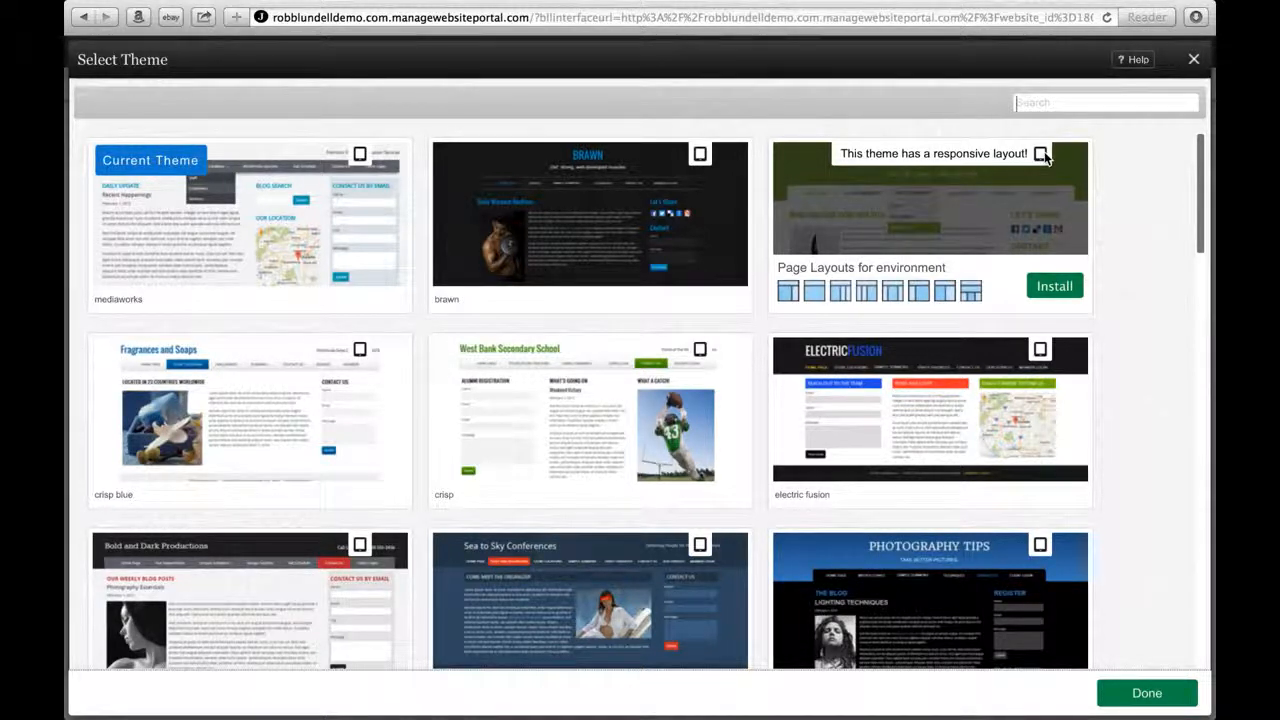
scroll(1149, 285, "down", 5)
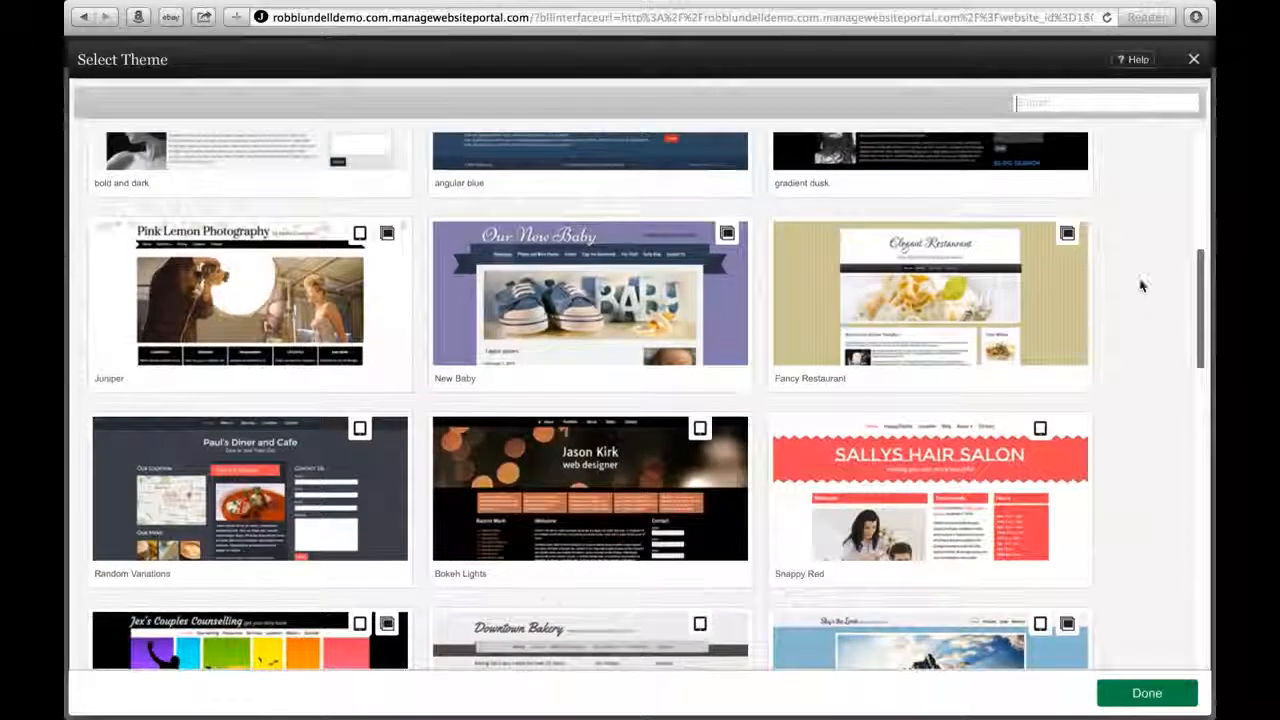
mouse_move(1068, 237)
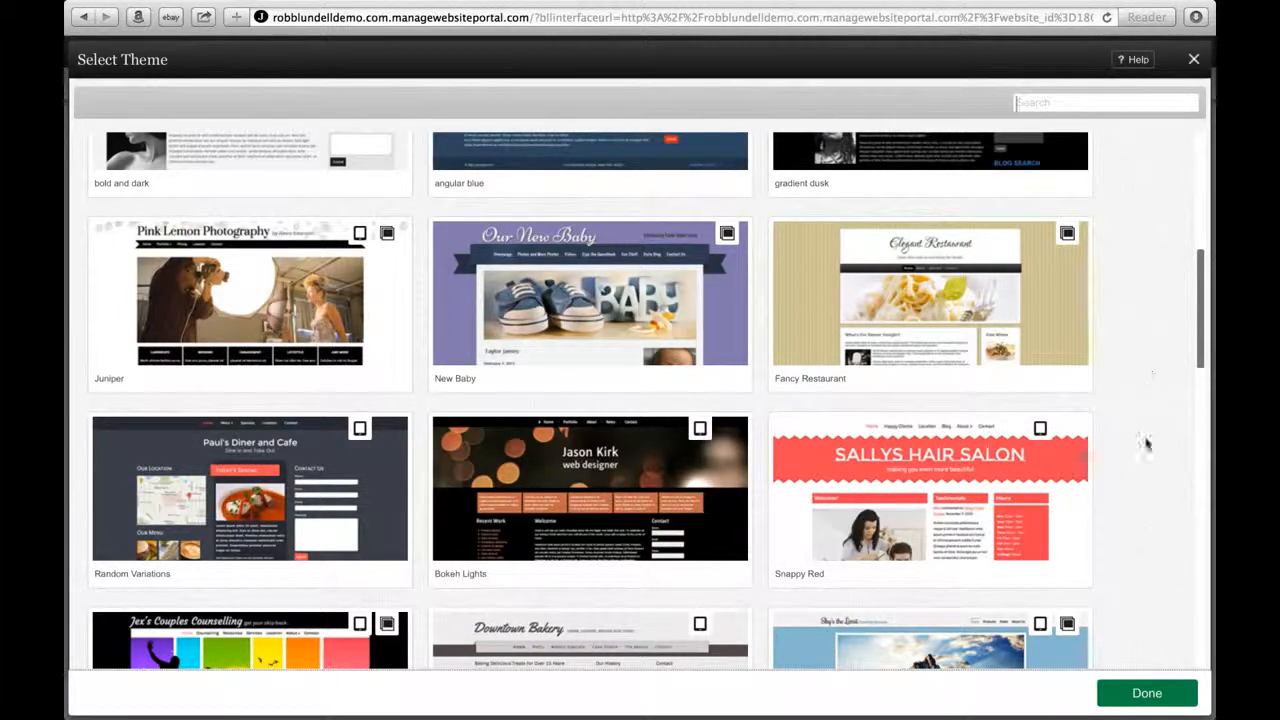
mouse_move(1040, 438)
scroll(1152, 435, "down", 5)
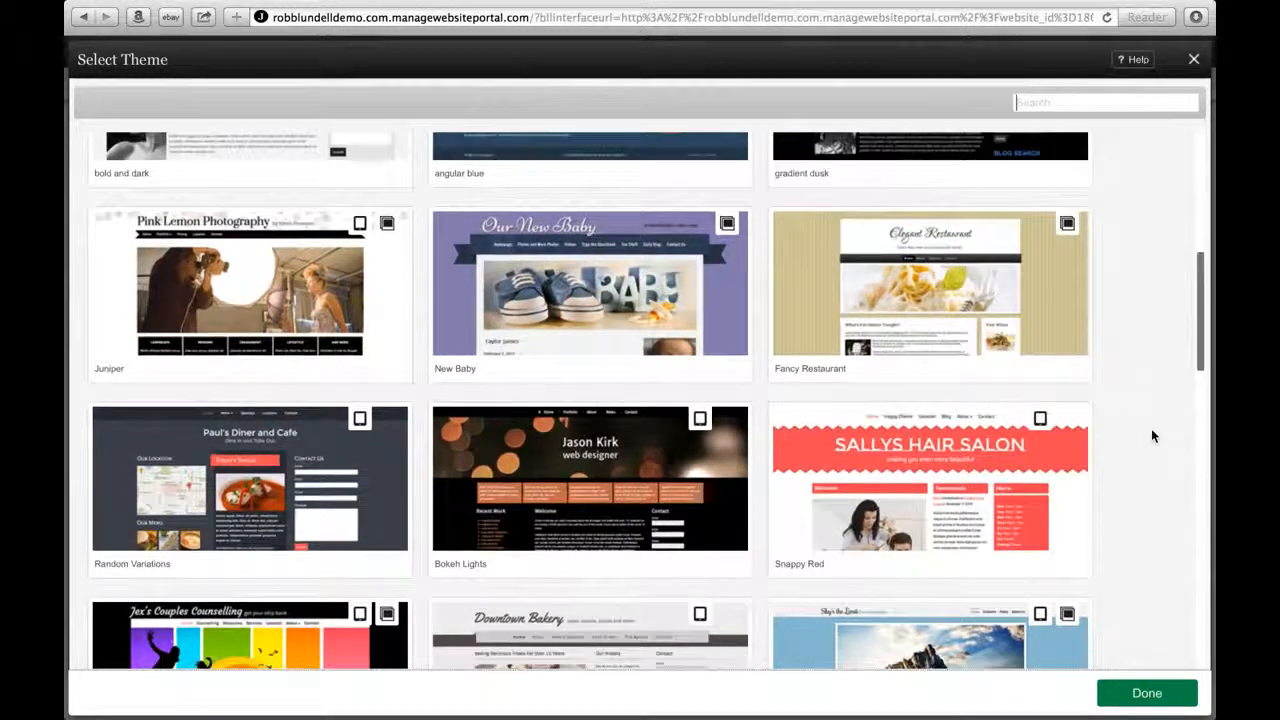
scroll(1152, 436, "down", 7)
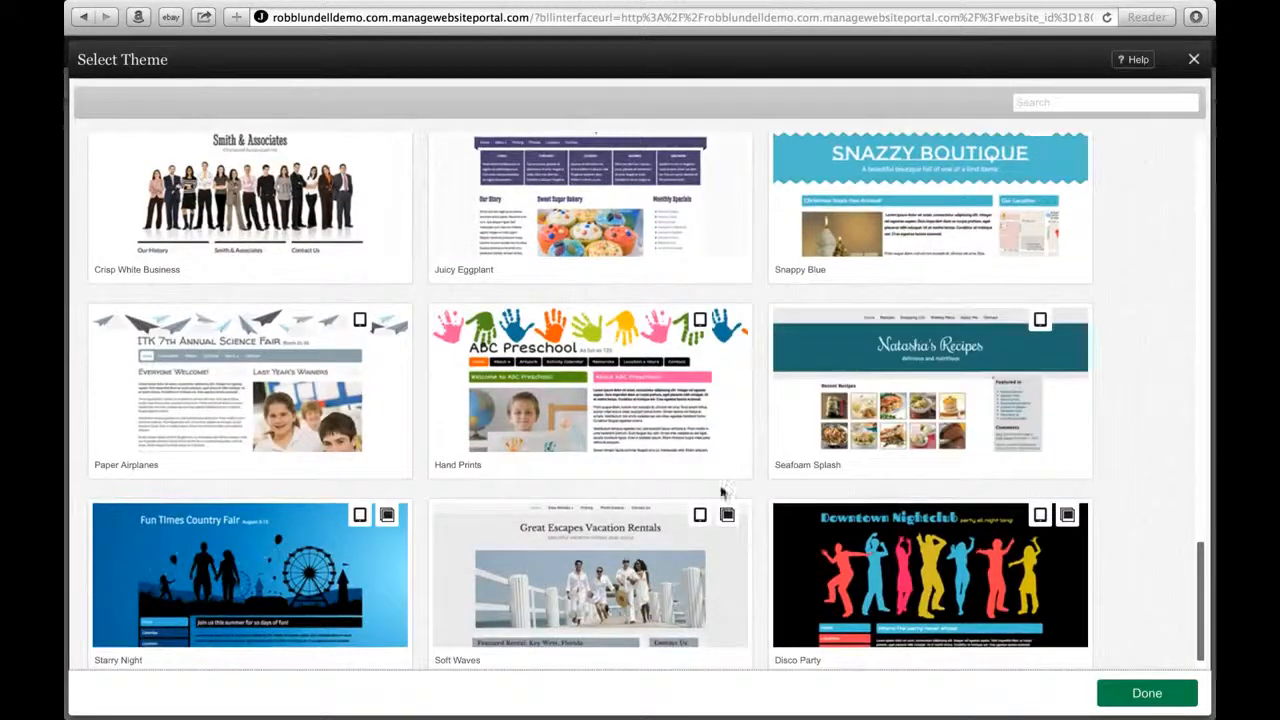
mouse_move(640, 560)
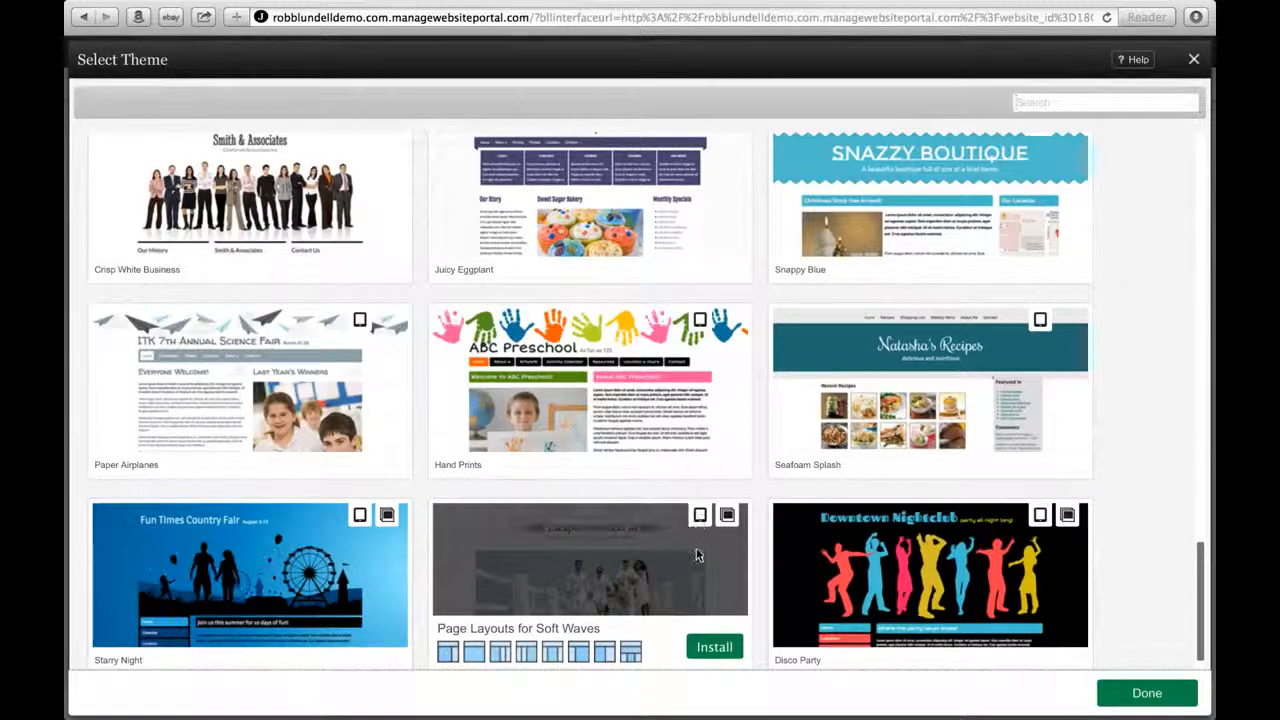
mouse_move(730, 527)
left_click(714, 648)
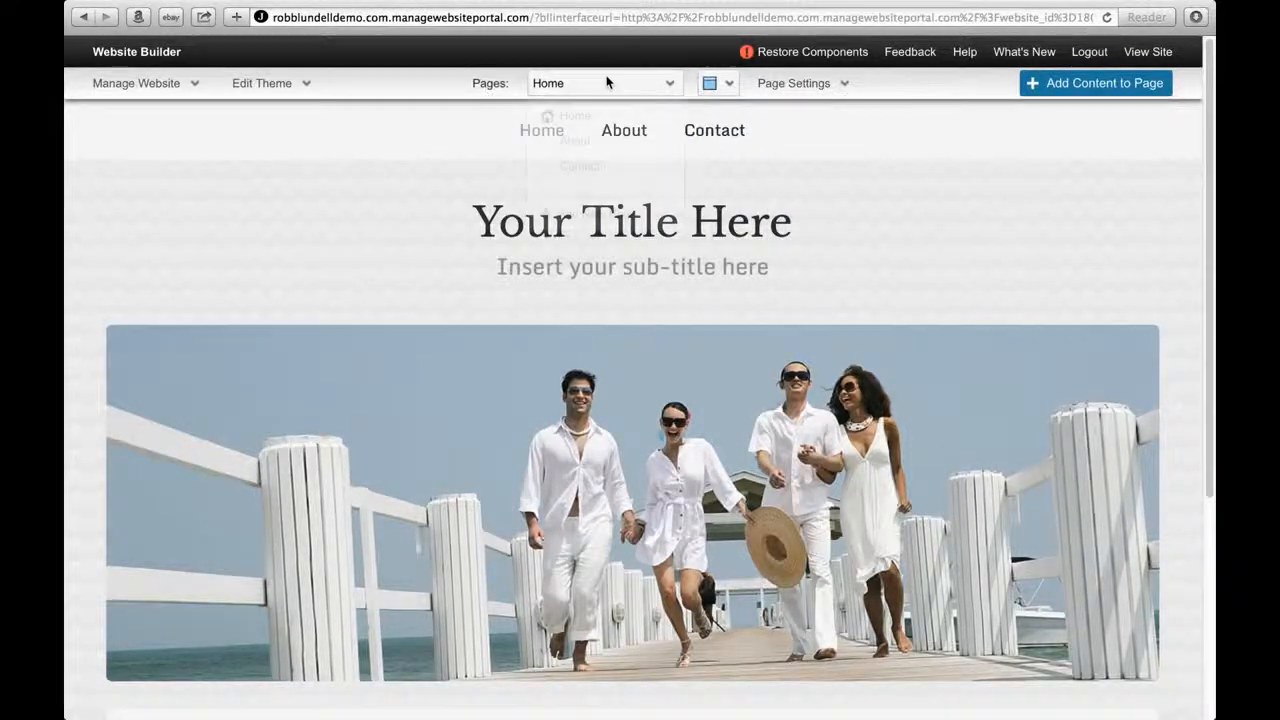
mouse_move(803, 91)
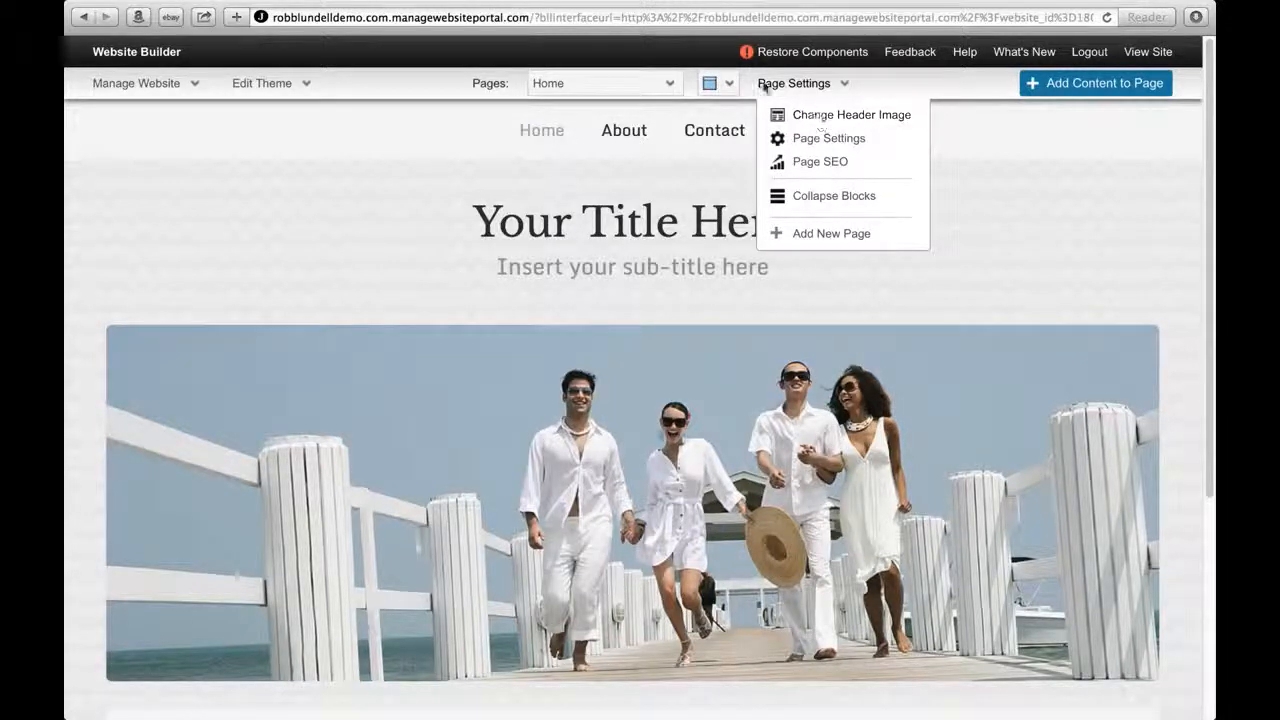
left_click(712, 83)
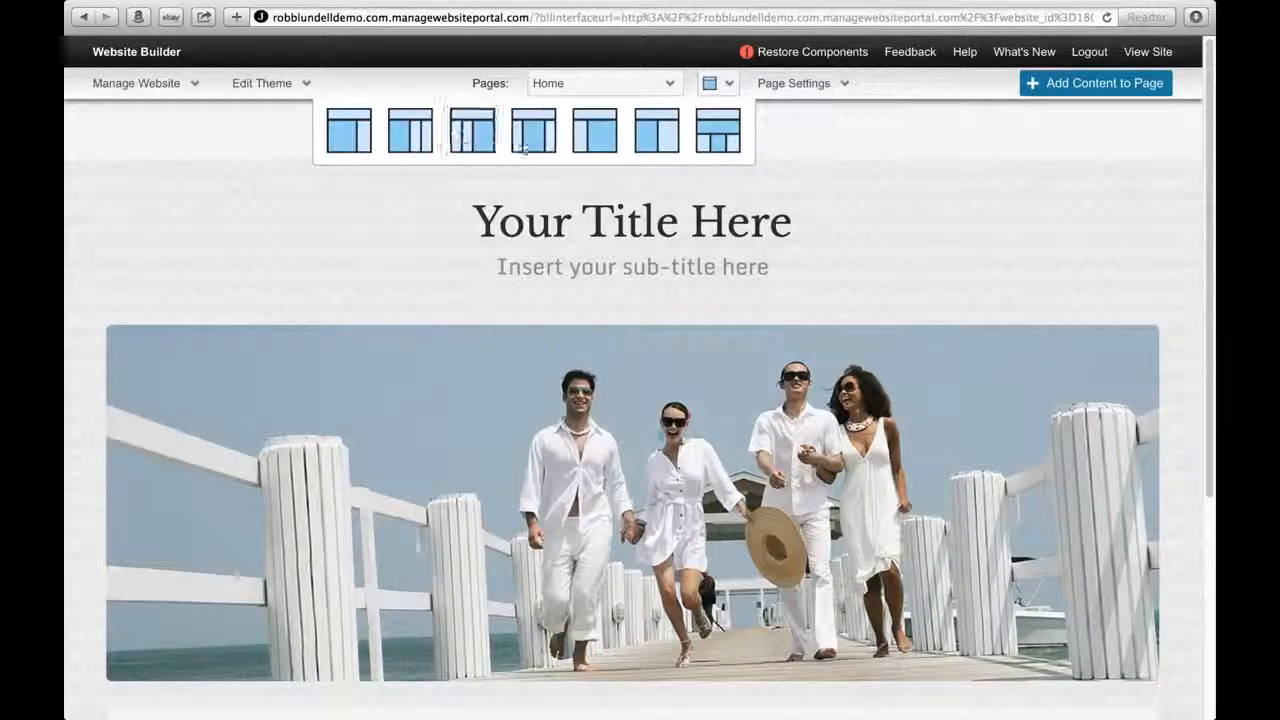
left_click(603, 88)
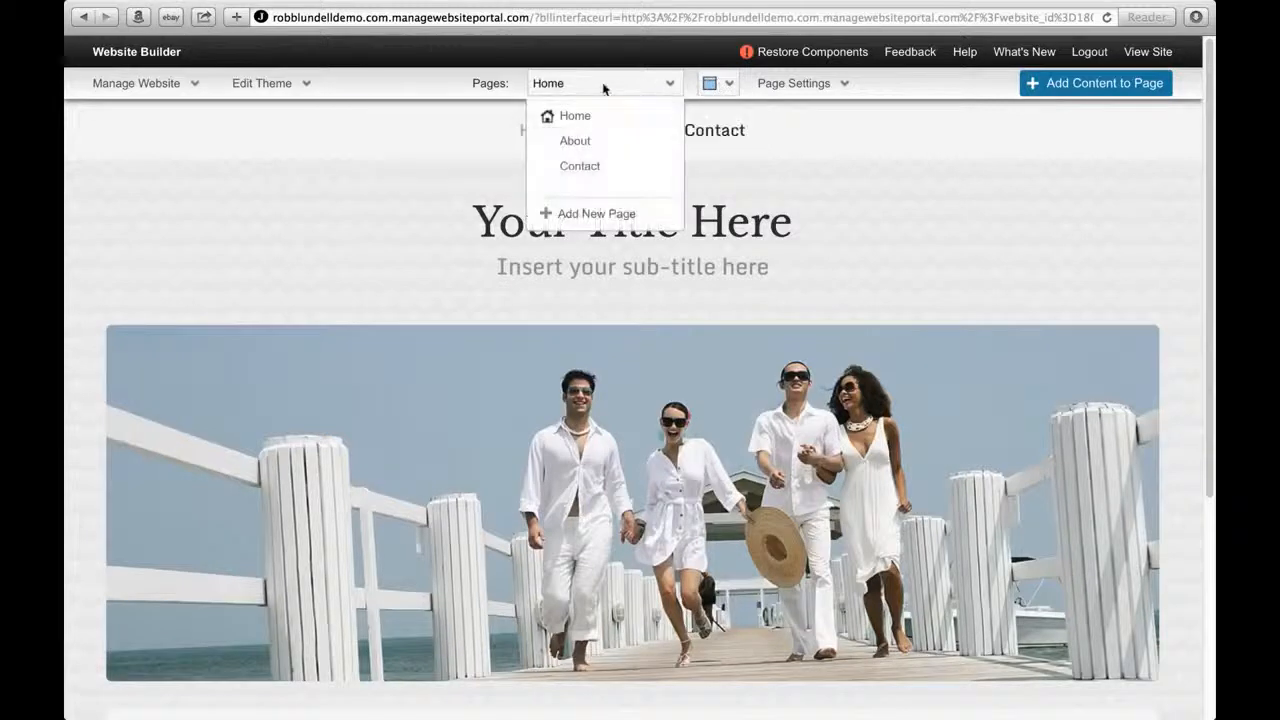
left_click(290, 85)
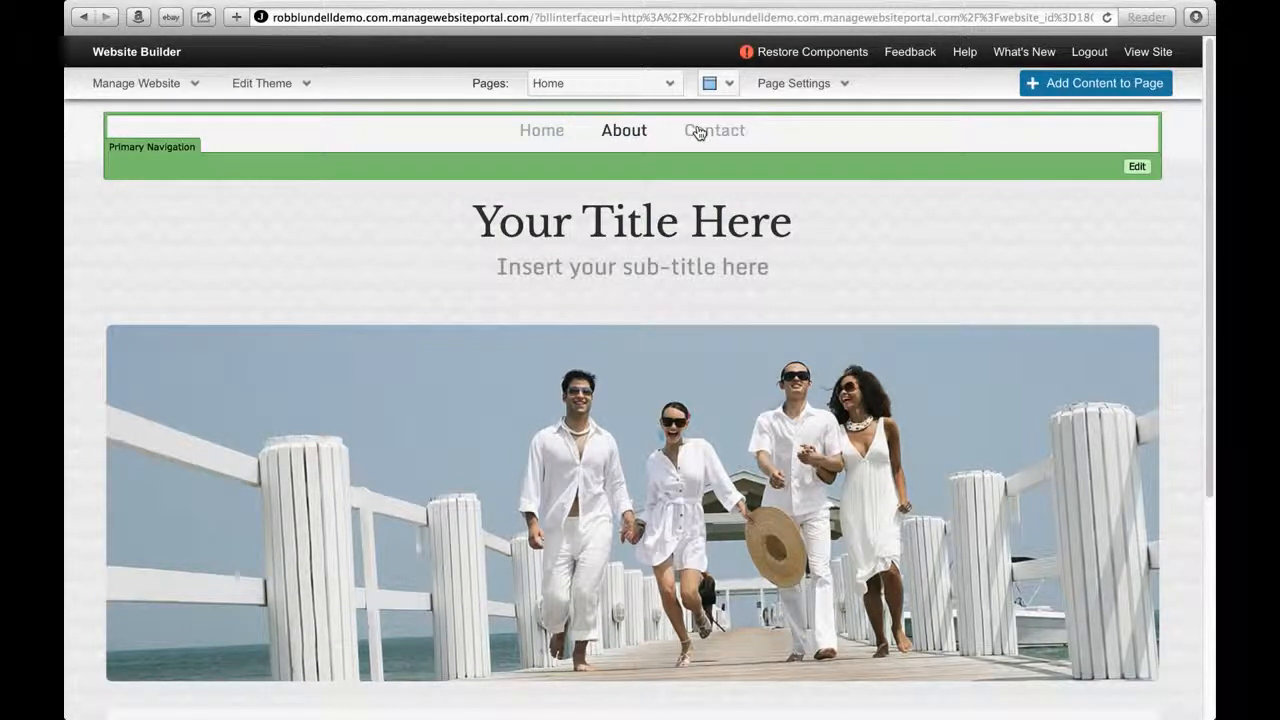
Create a new page named 'Family' with Publish Now and Add to main menu enabled.
left_click(820, 84)
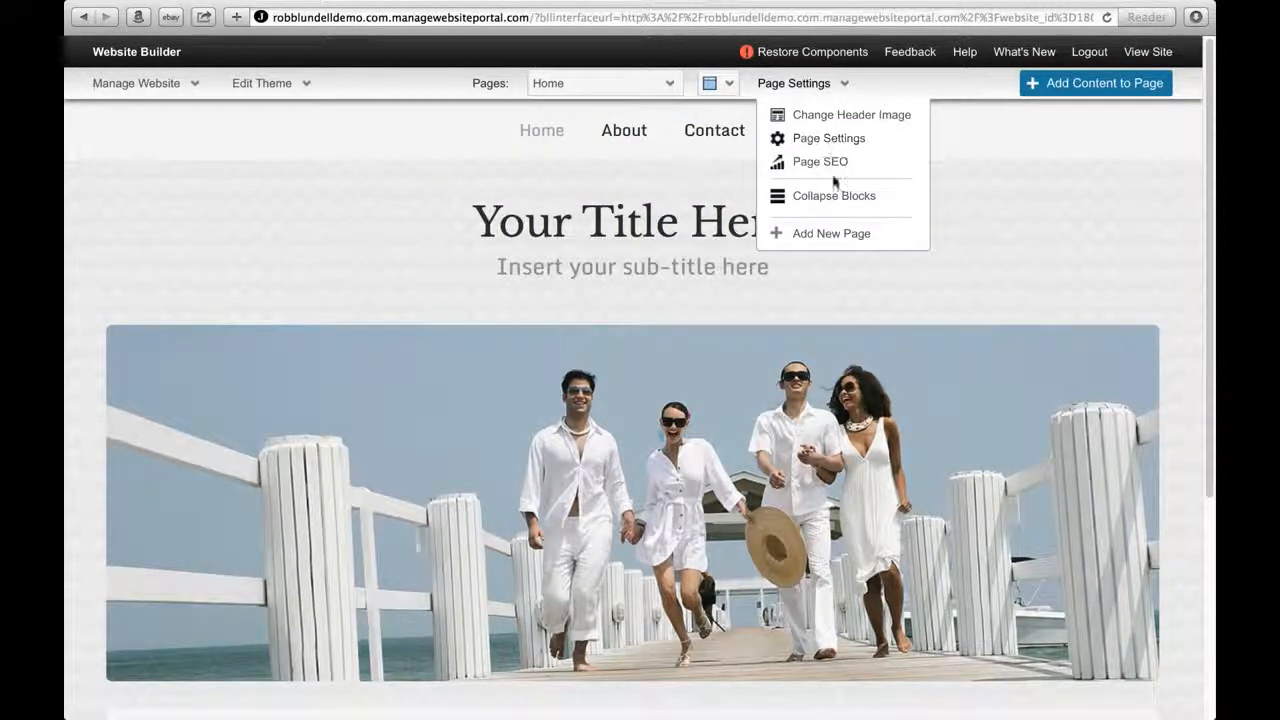
left_click(829, 236)
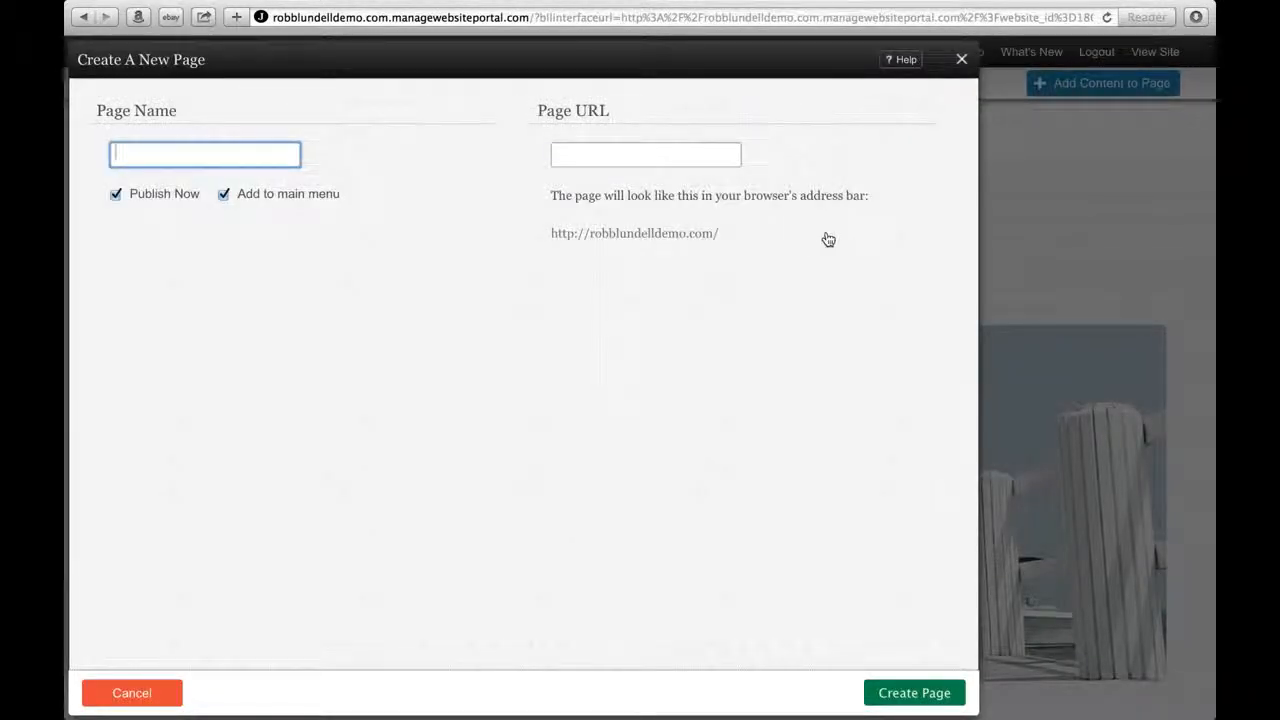
type("Family")
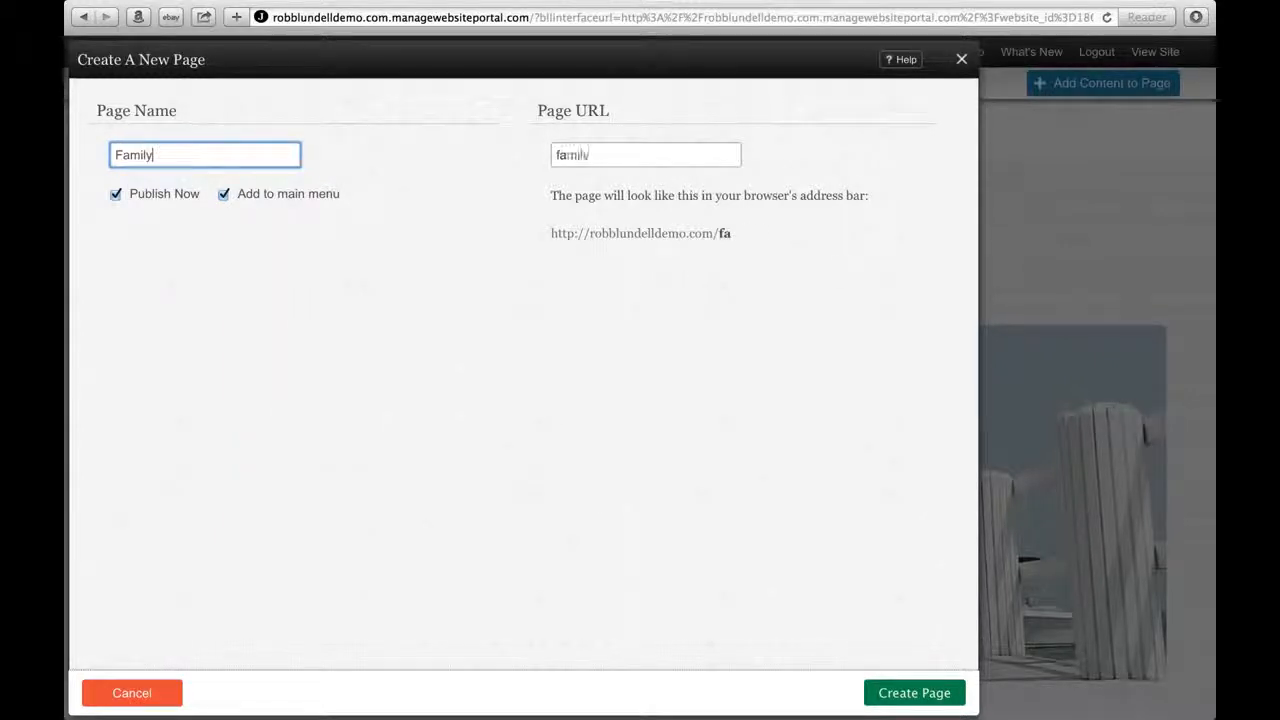
left_click(914, 692)
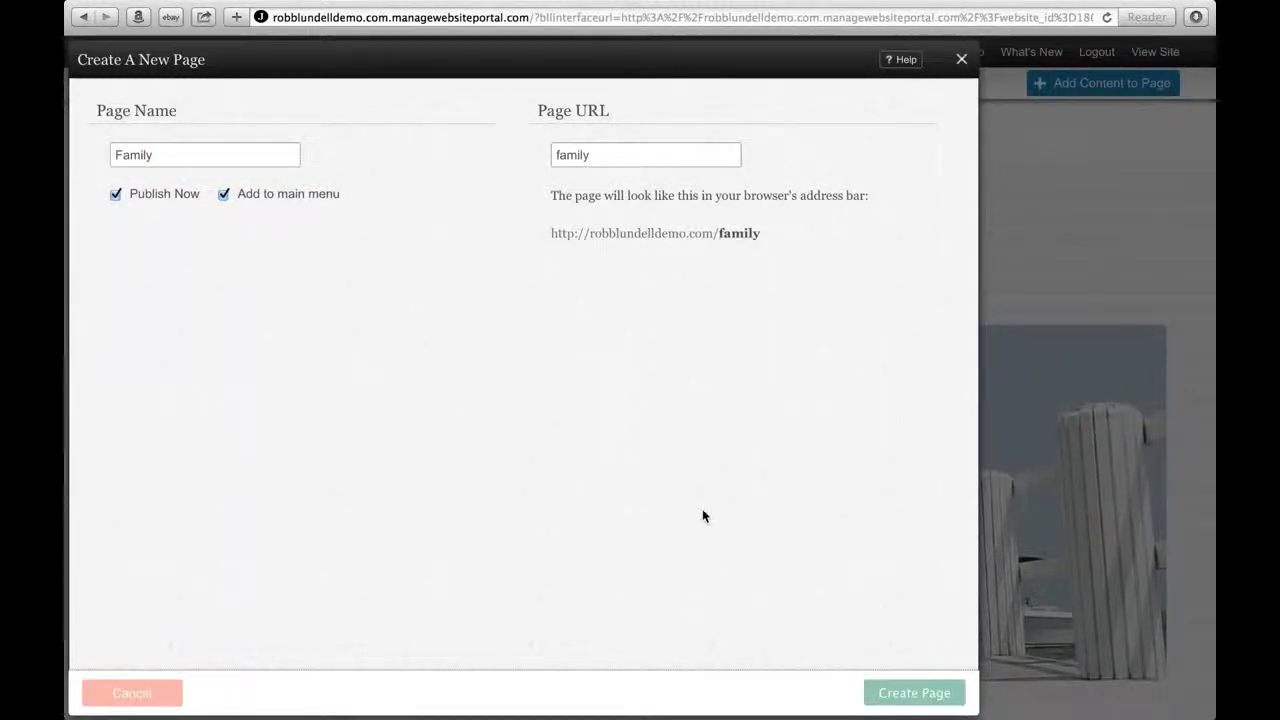
left_click(914, 692)
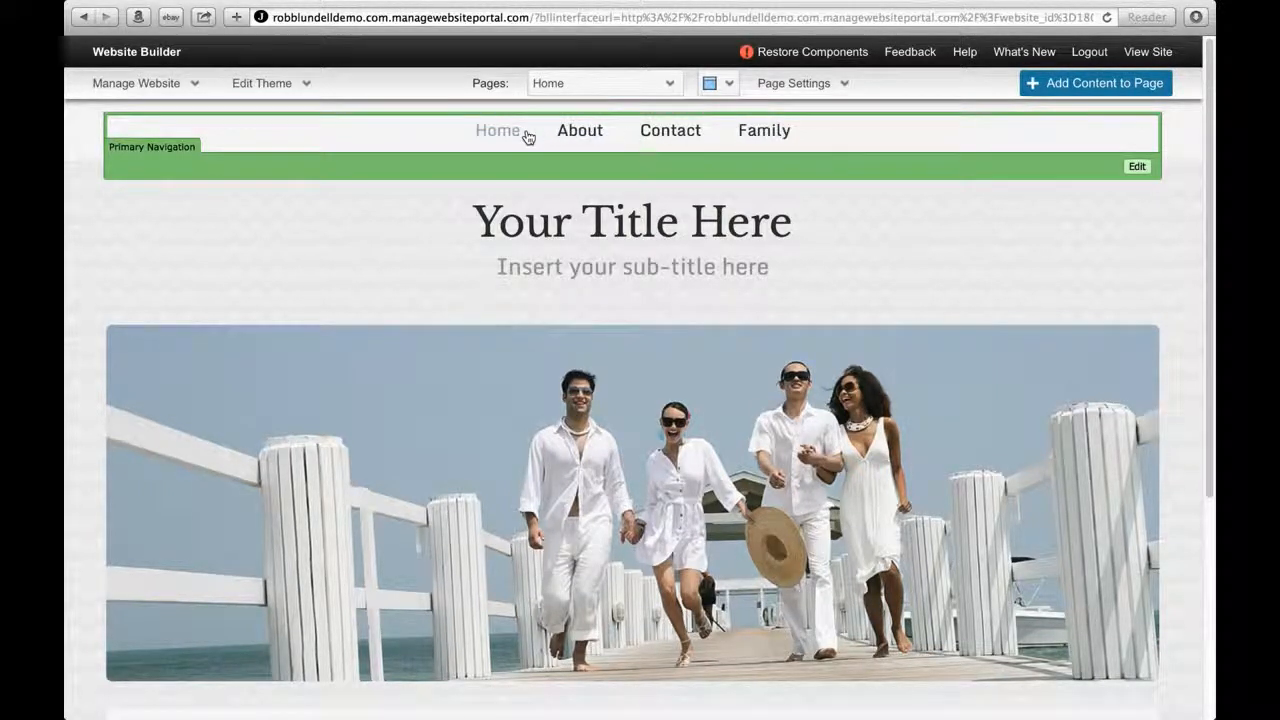
In Primary Navigation, move Family above About and save the new menu order.
left_click(1138, 168)
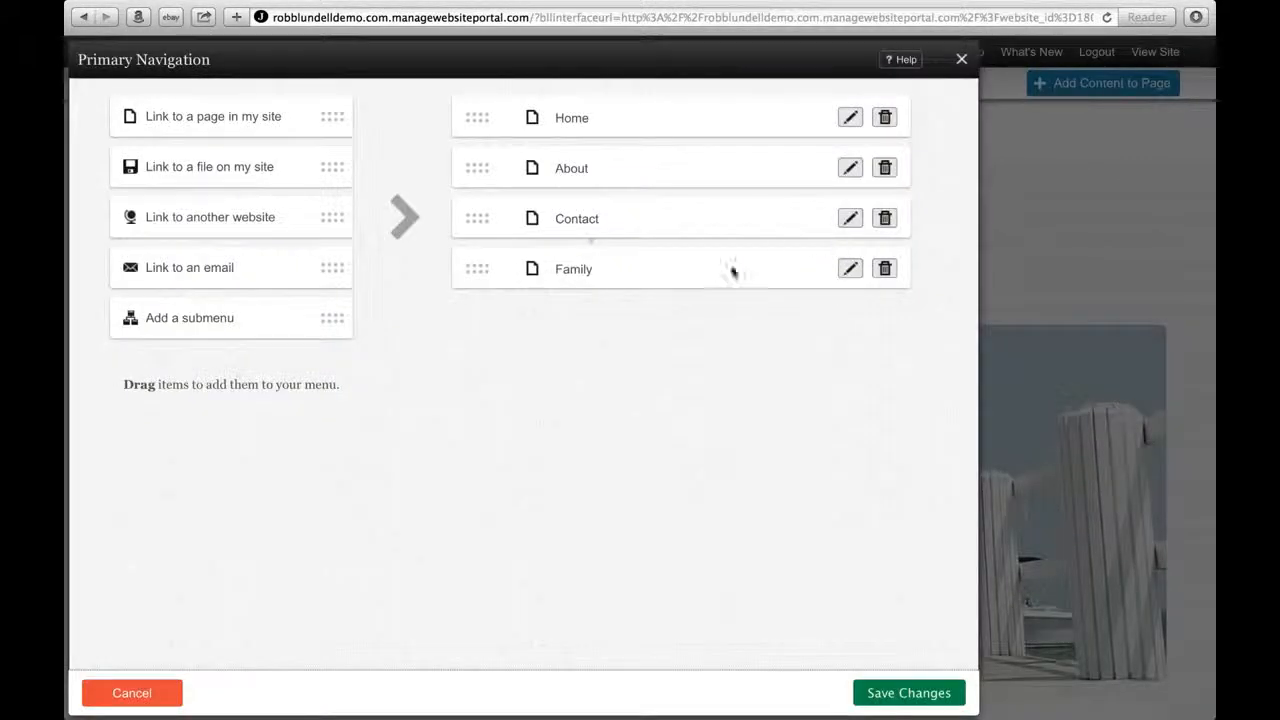
left_click_drag(477, 269, 475, 150)
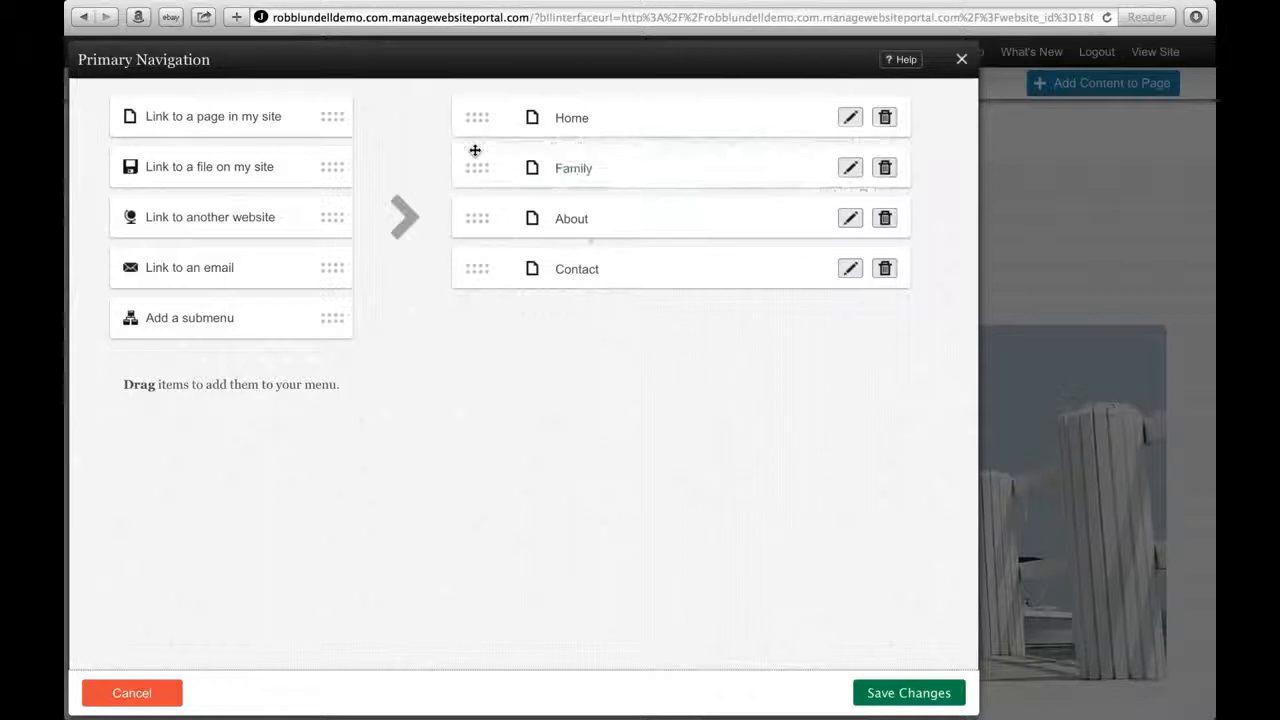
left_click(905, 692)
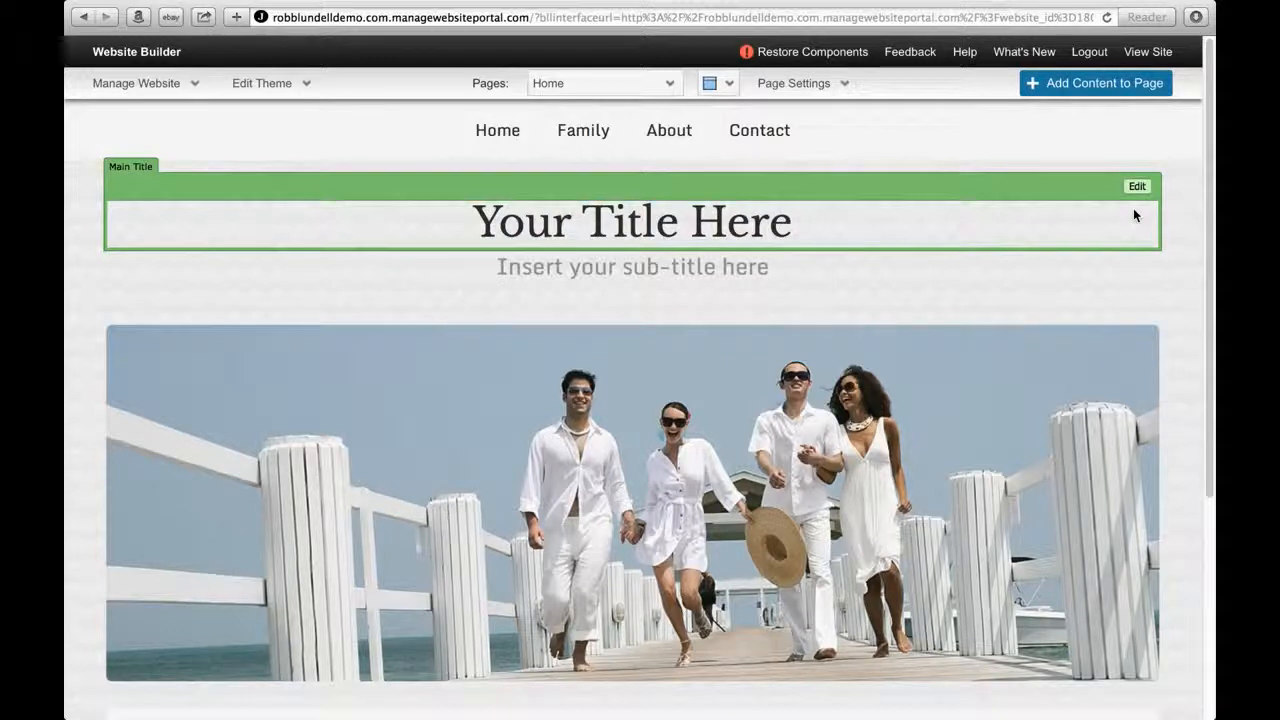
Enter the owner's name as Main Title, choose 'This is the future in Social Media and Website builder' sub-title, and save.
left_click(1137, 188)
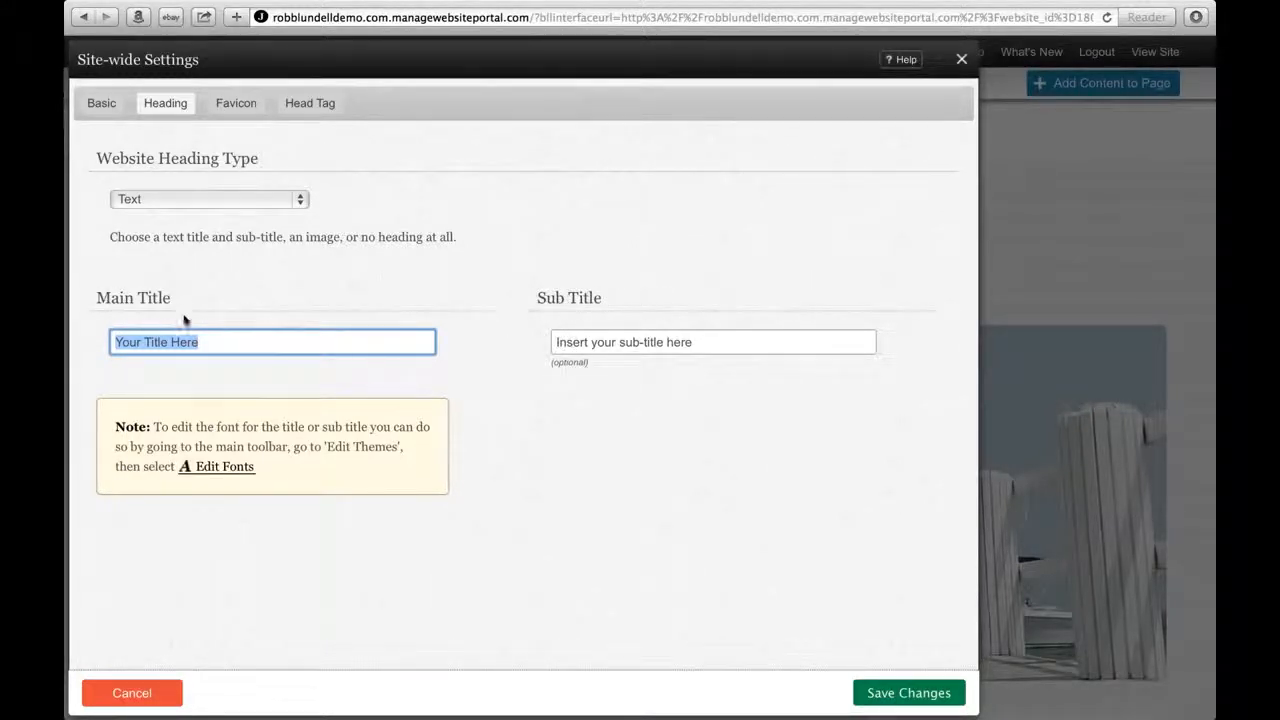
left_click_drag(195, 344, 121, 343)
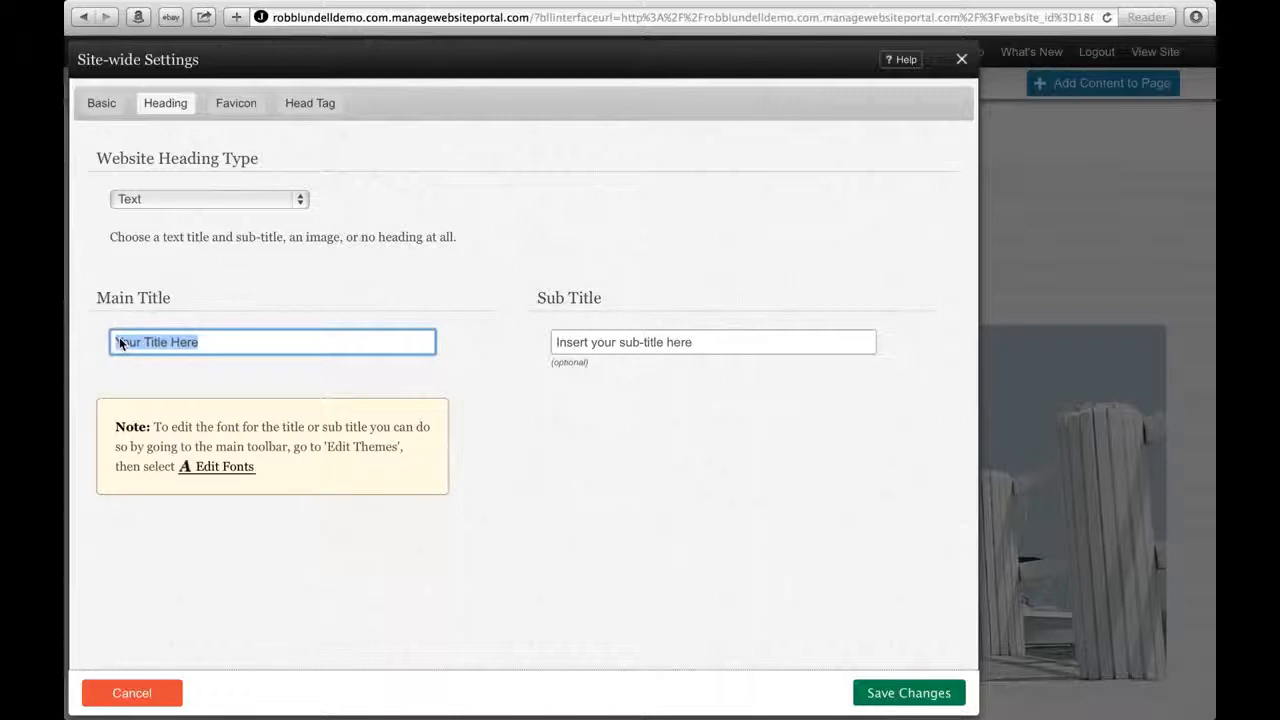
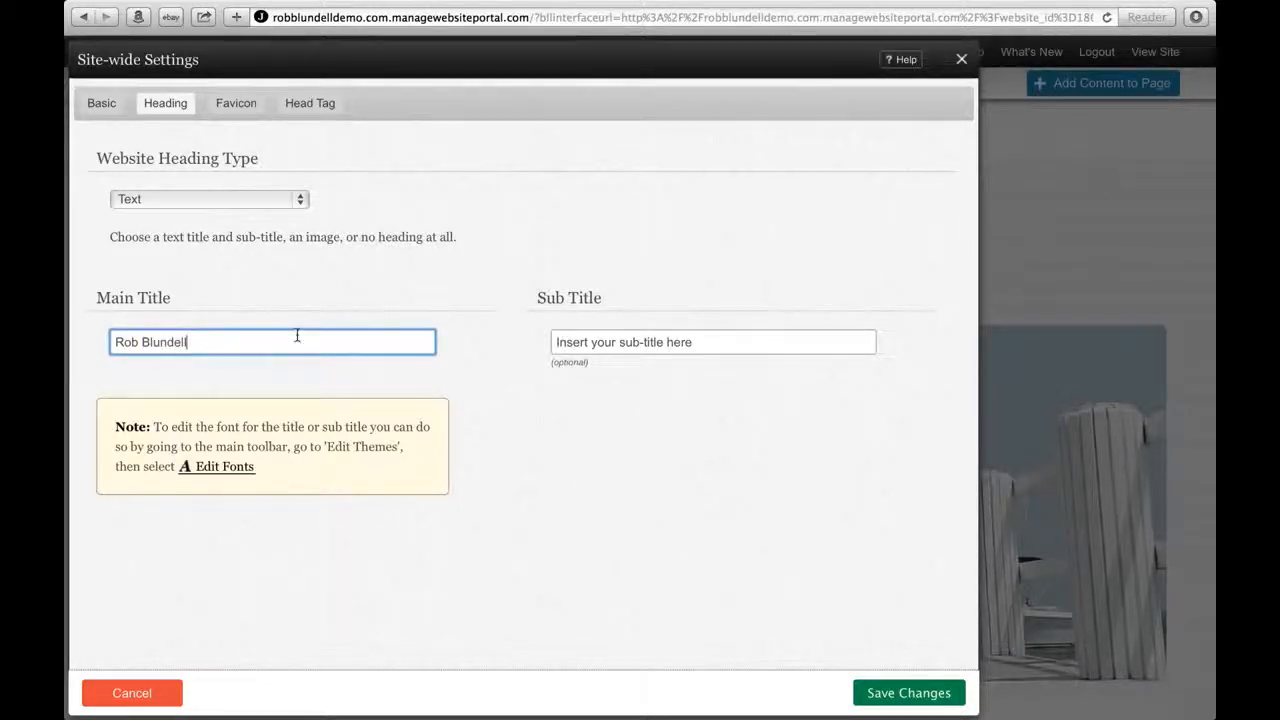
double_click(707, 341)
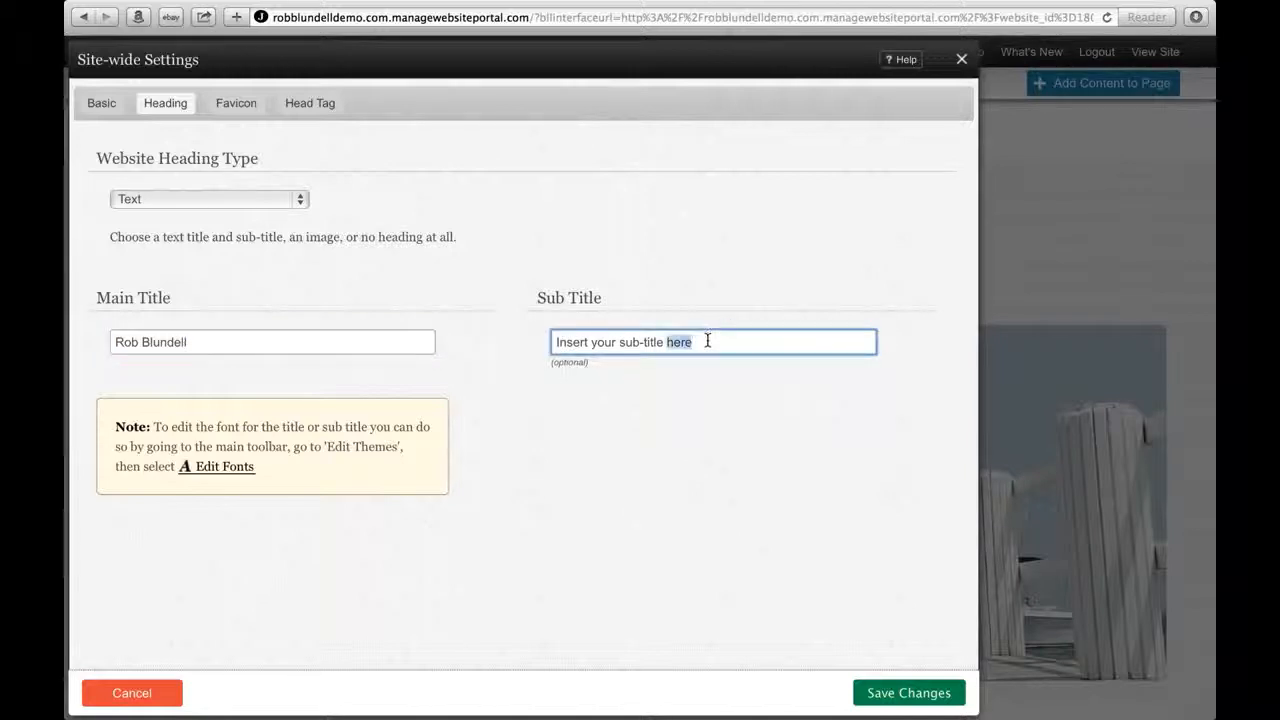
triple_click(707, 341)
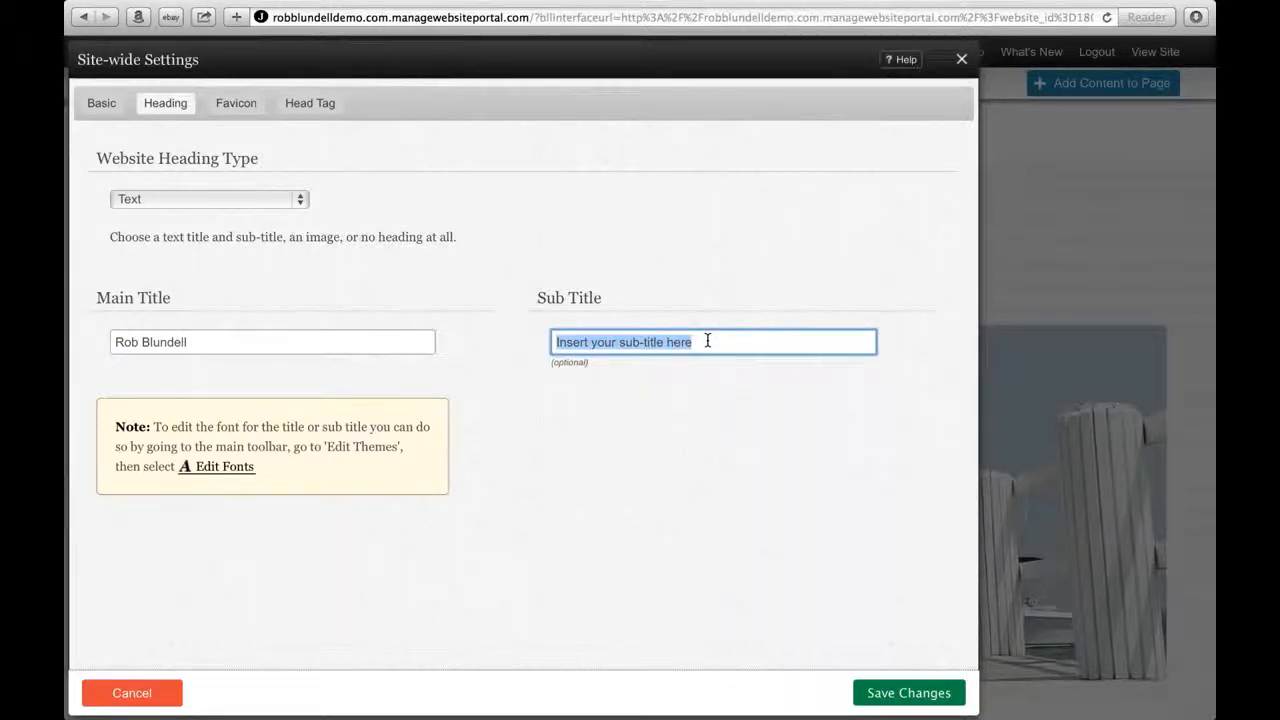
type("T")
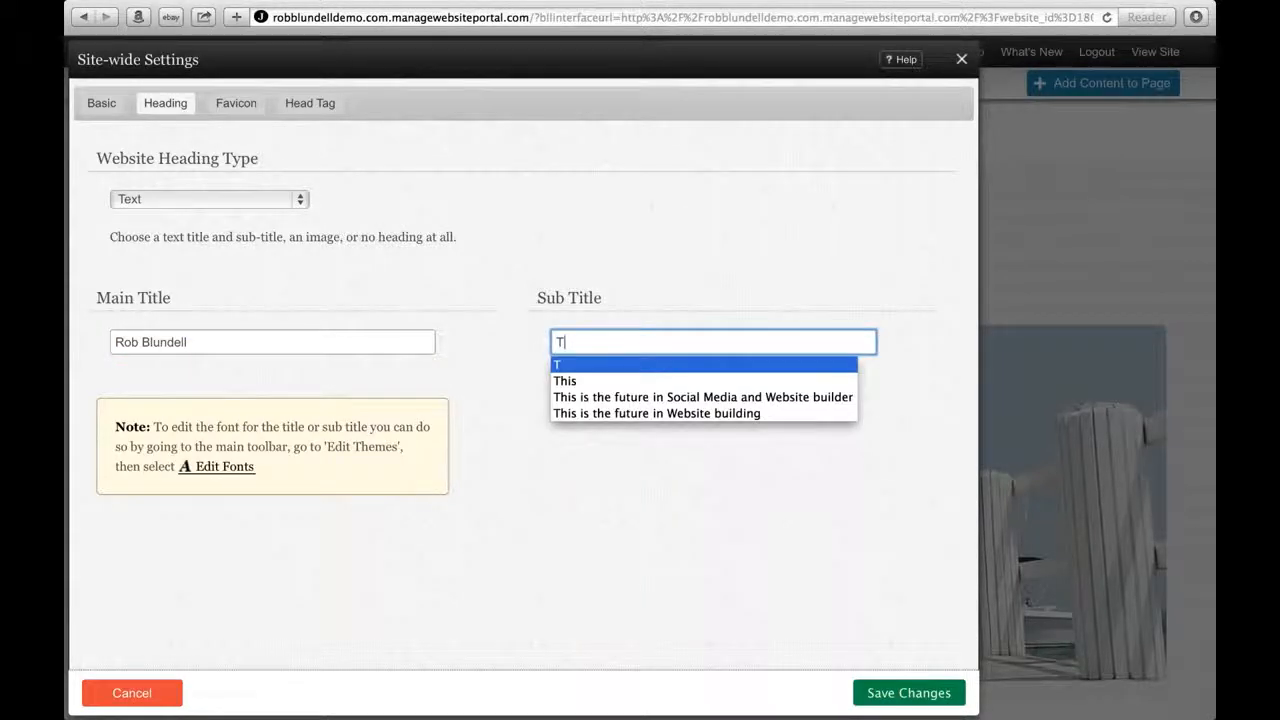
left_click(730, 399)
left_click(885, 694)
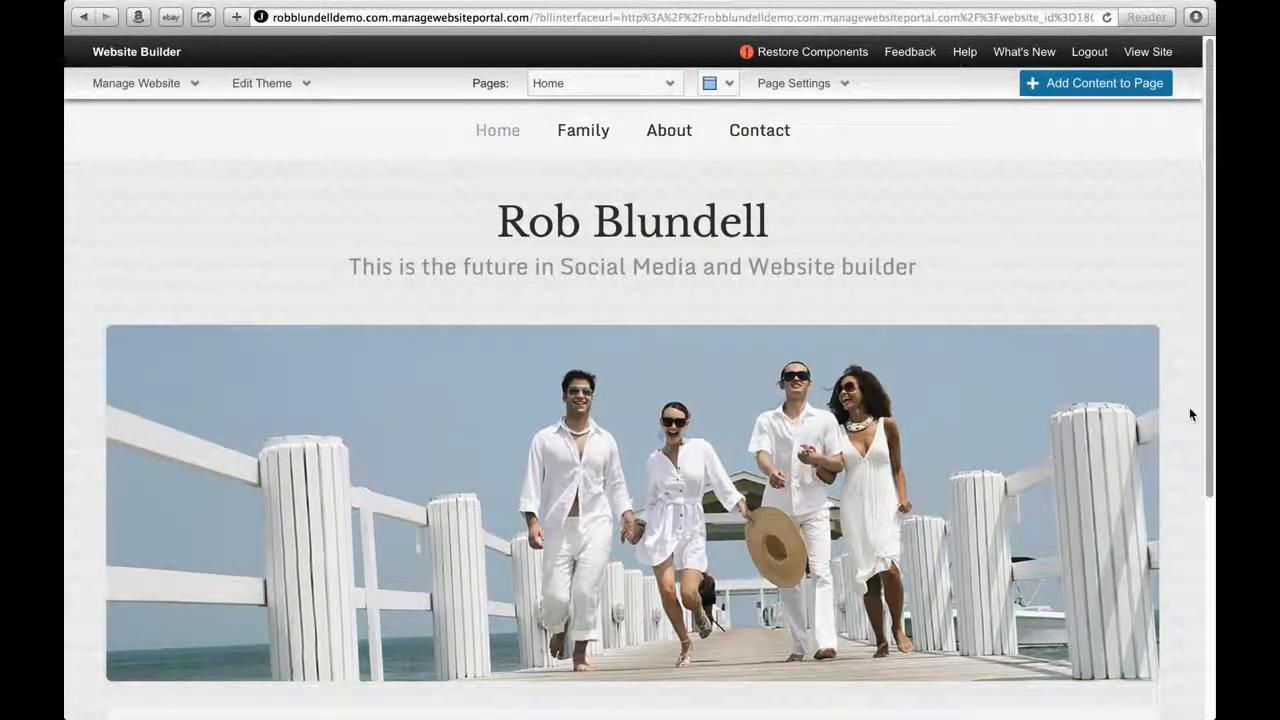
Open Header Image Management from the Modify button on the Home page's theme image.
scroll(1184, 411, "down", 5)
scroll(1184, 411, "up", 3)
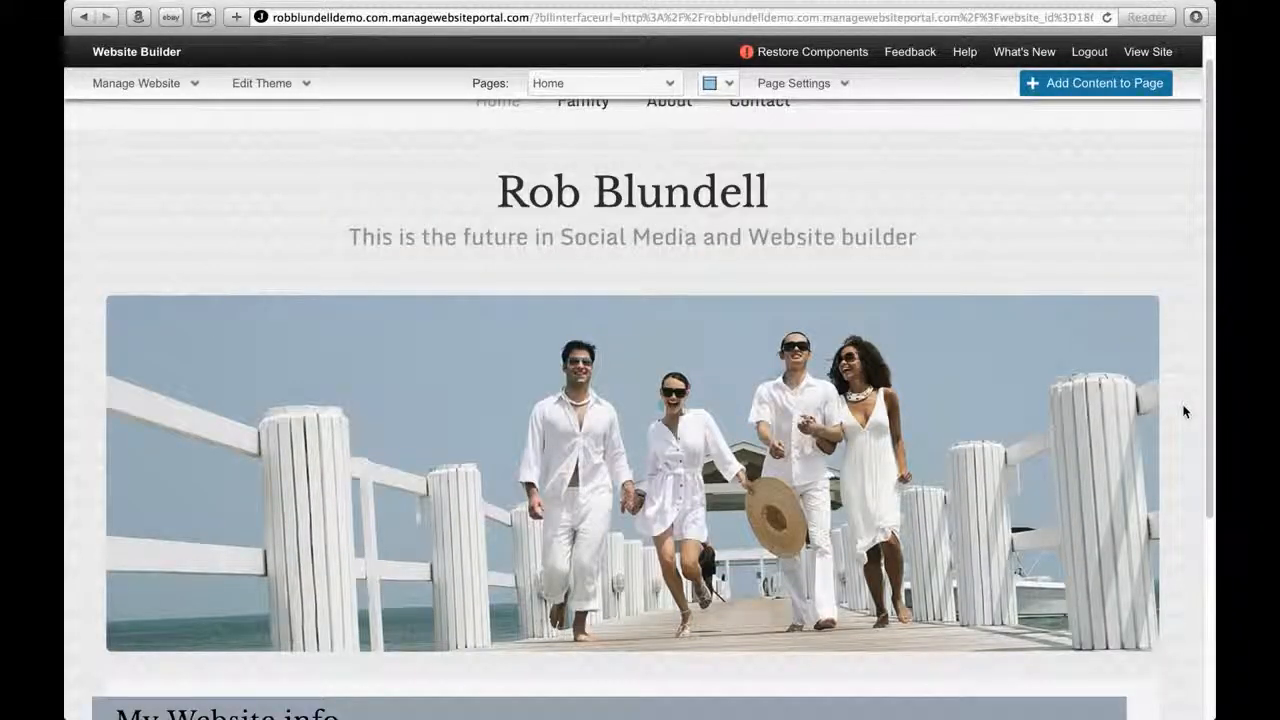
mouse_move(1103, 331)
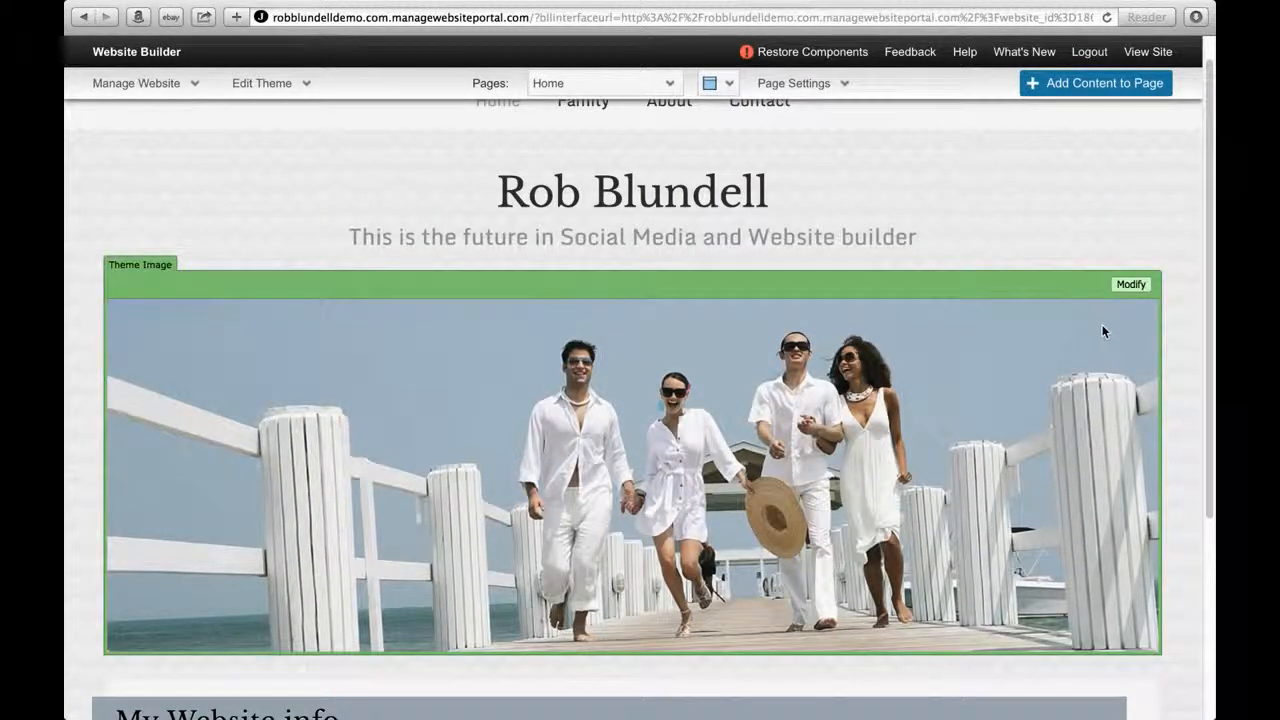
left_click(1137, 287)
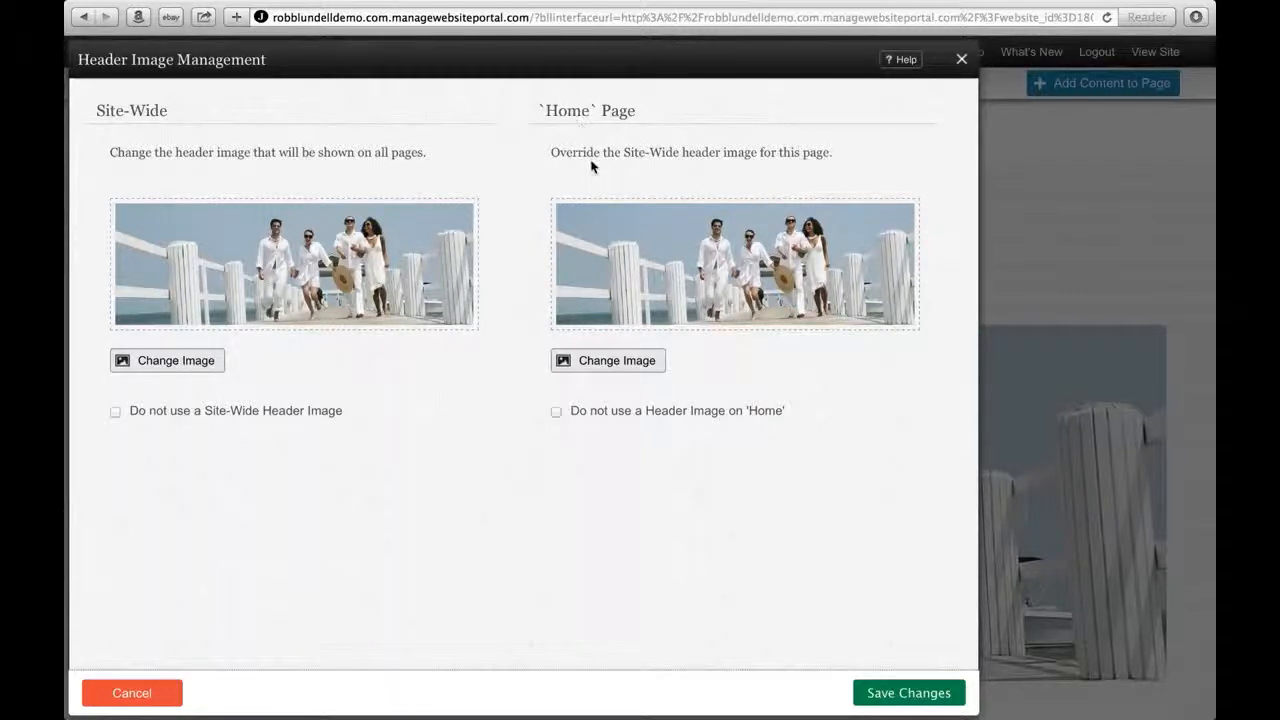
Pick Kids-1170-x-350.jpg from the uploaded Slider Photos folder as the Home page header.
left_click(617, 362)
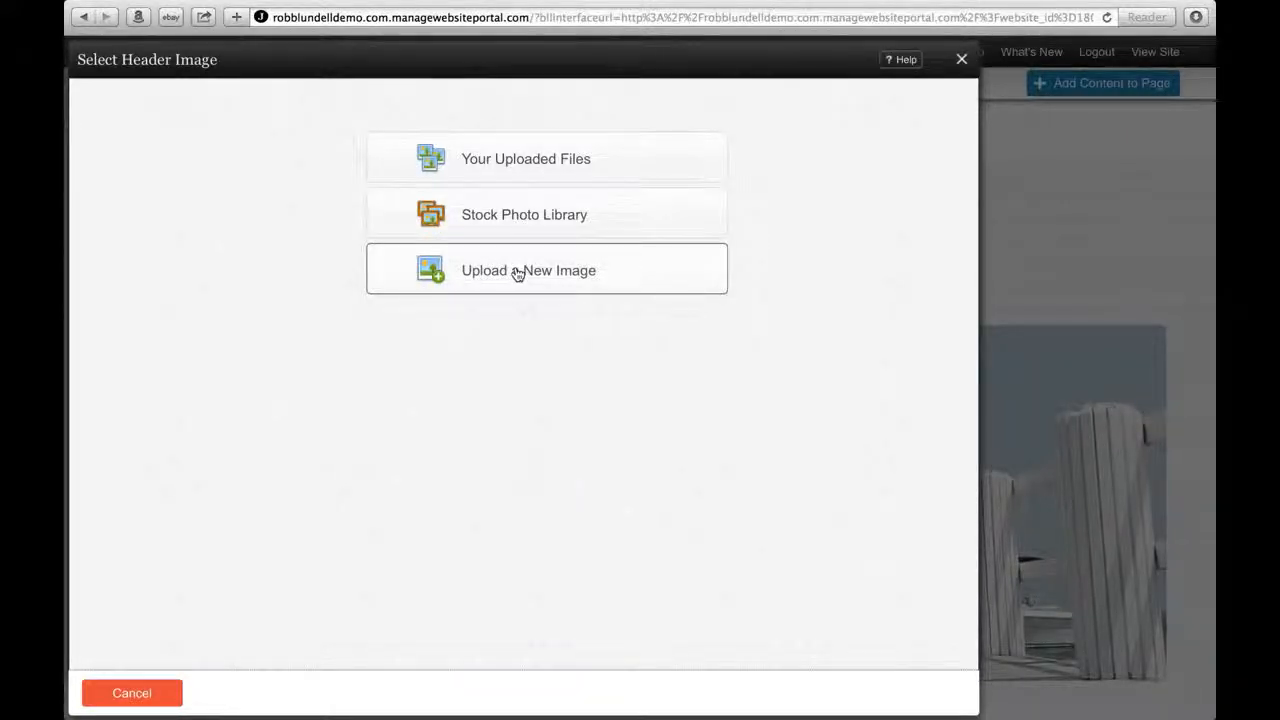
left_click(534, 163)
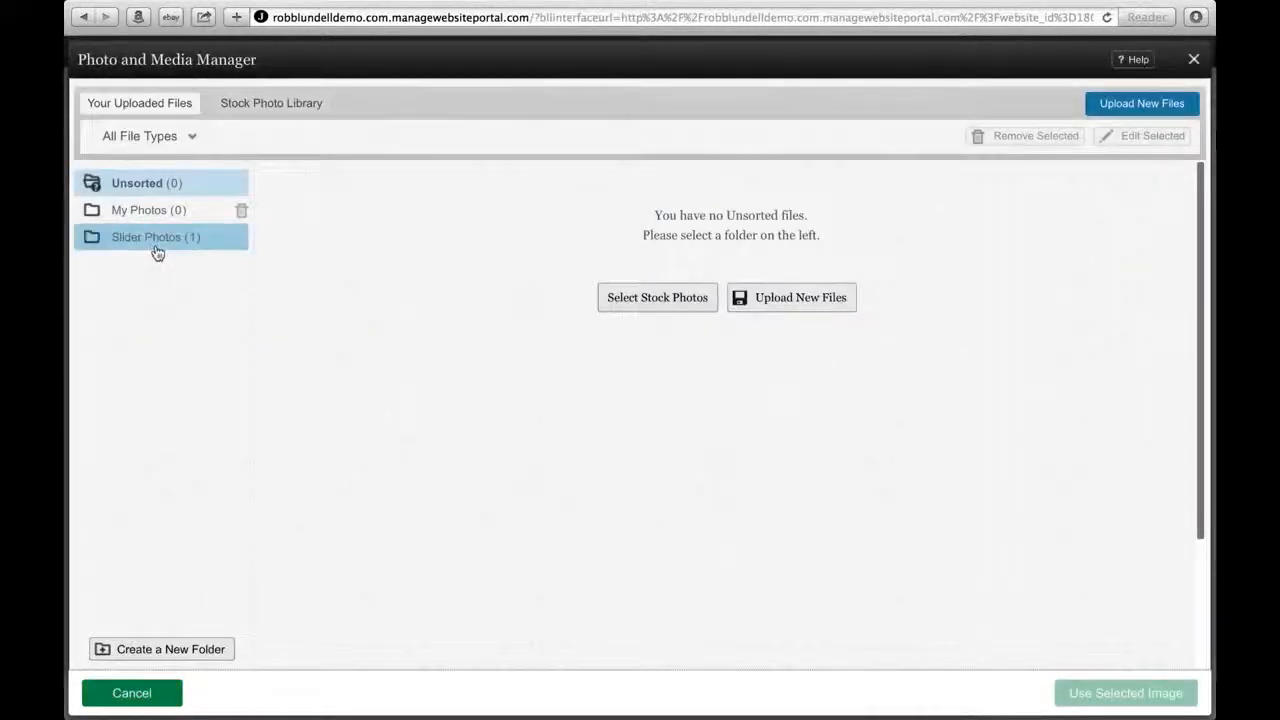
left_click(157, 250)
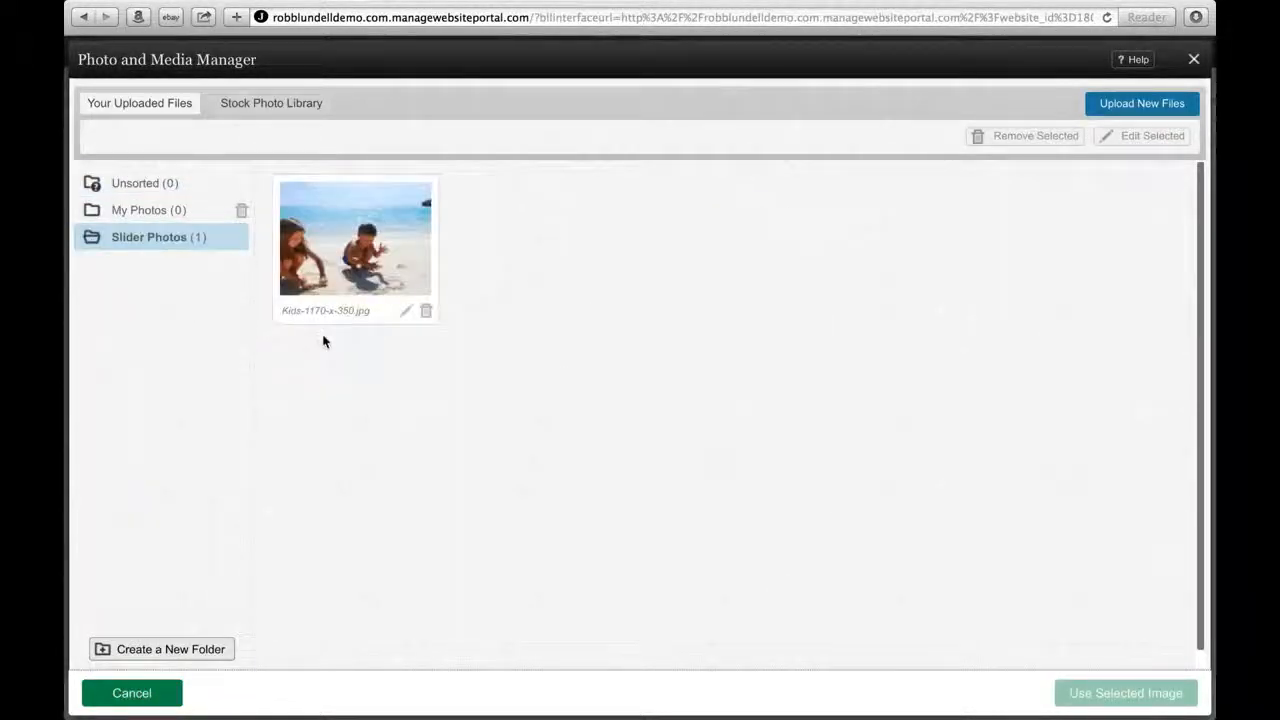
left_click(379, 260)
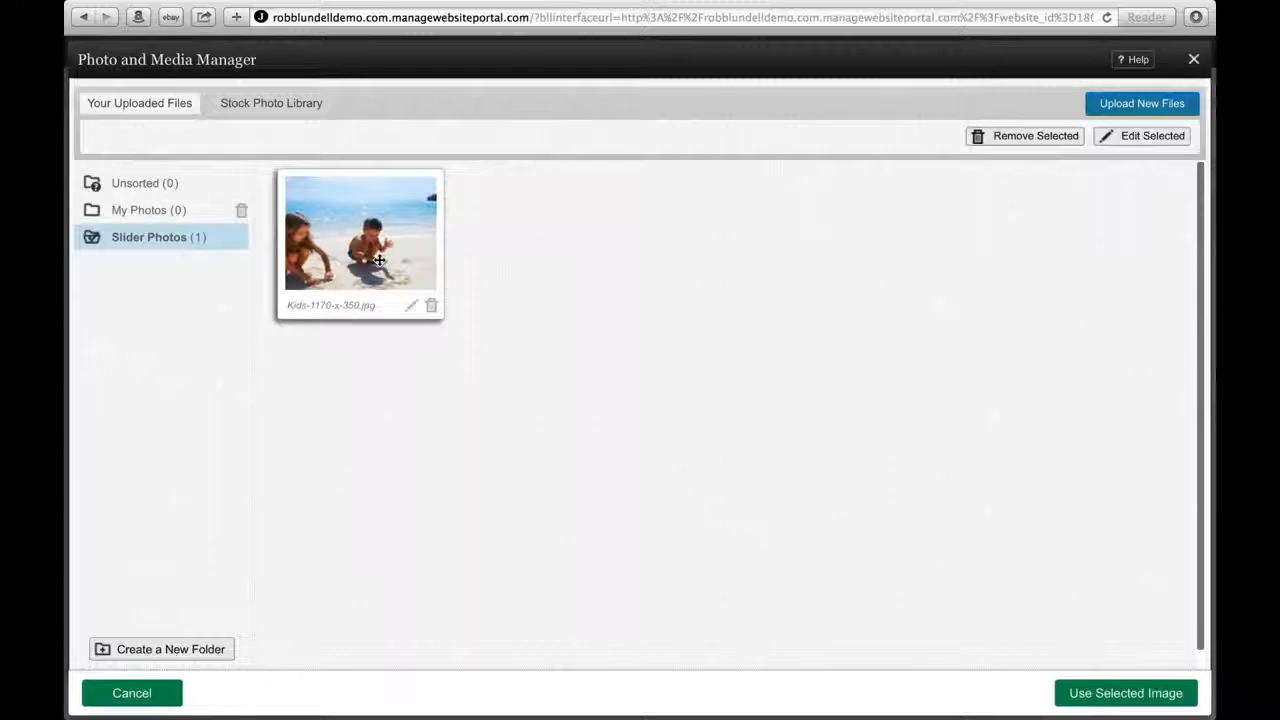
left_click(1133, 701)
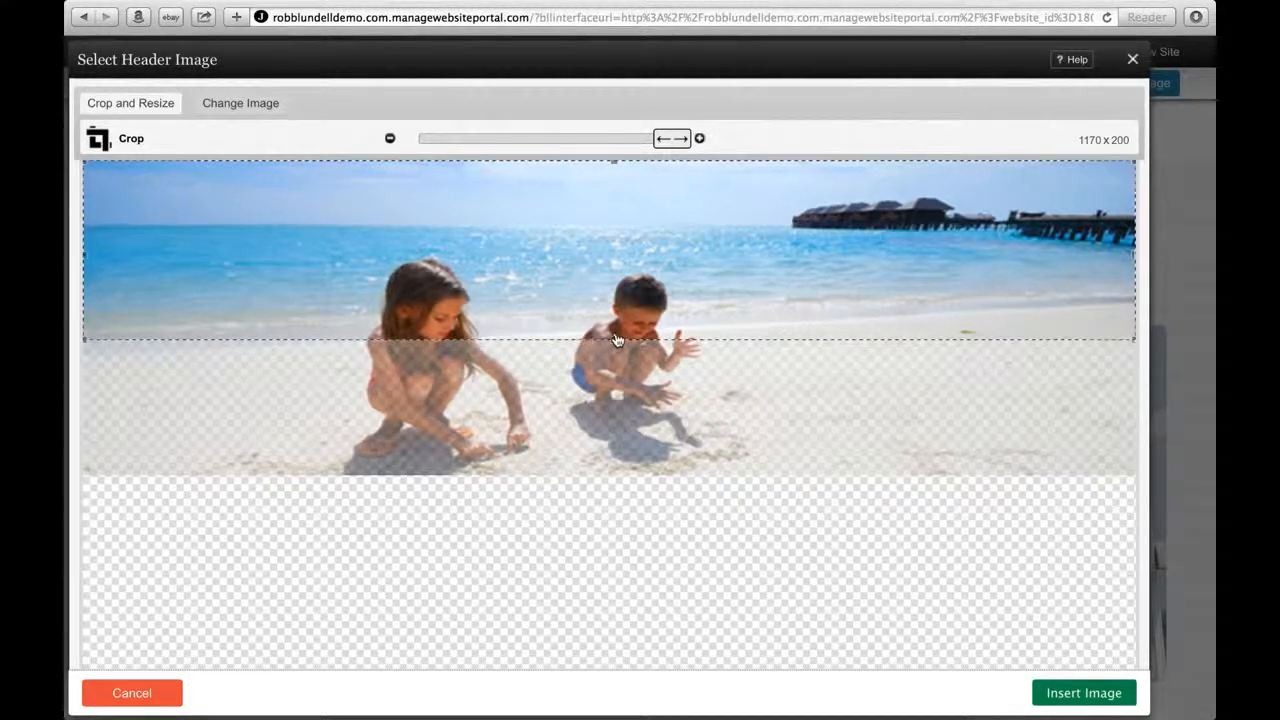
Adjust the crop box to the full 1170 x 350 beach photo and insert it.
left_click_drag(617, 398, 614, 474)
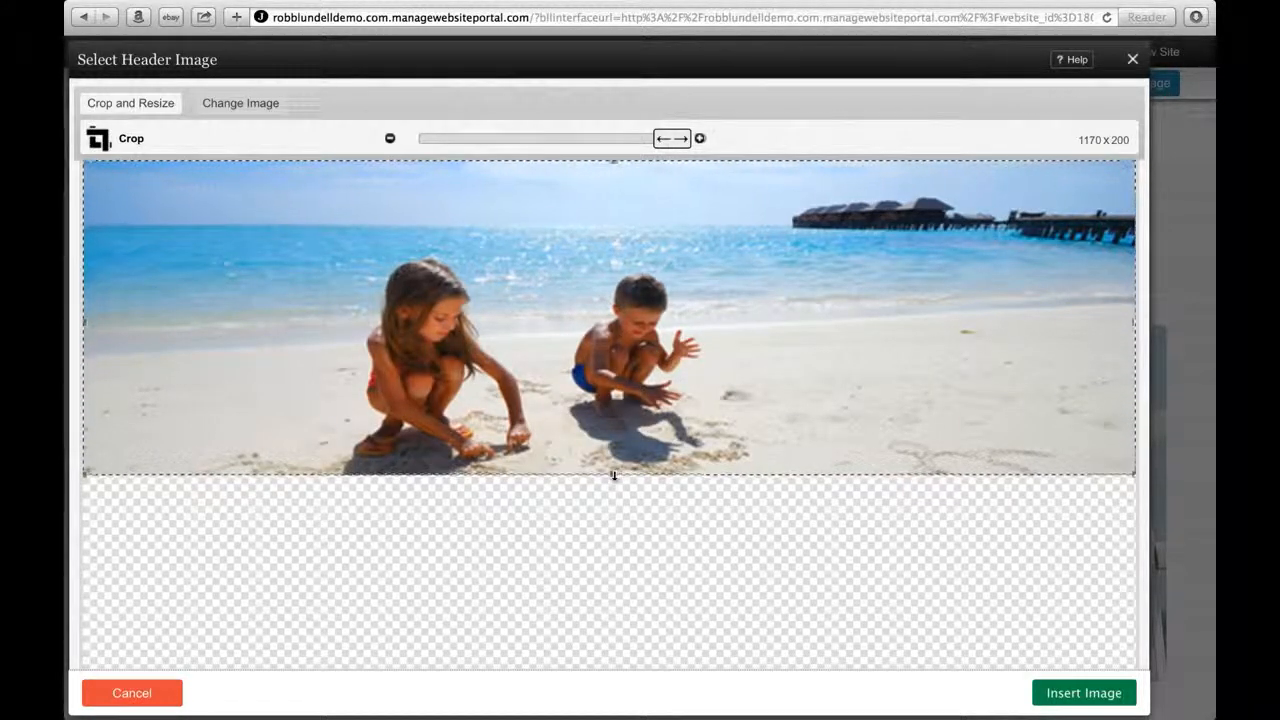
left_click(1066, 697)
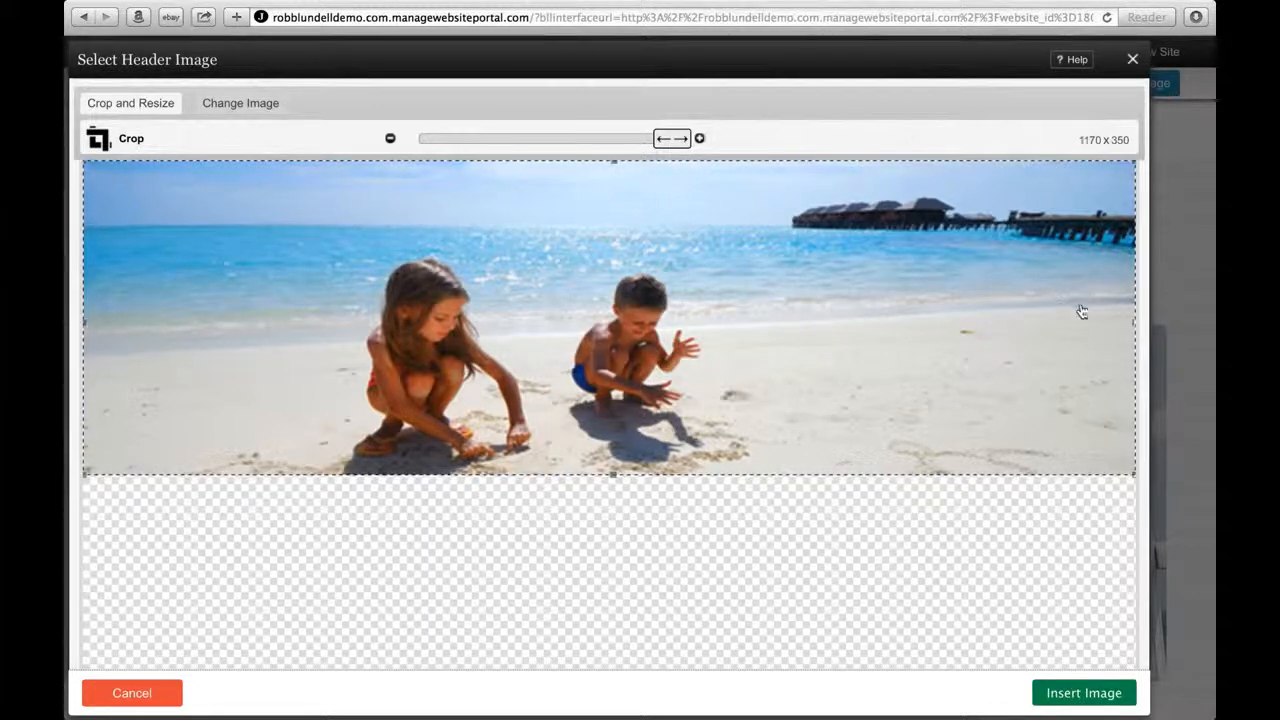
left_click_drag(1132, 326, 740, 346)
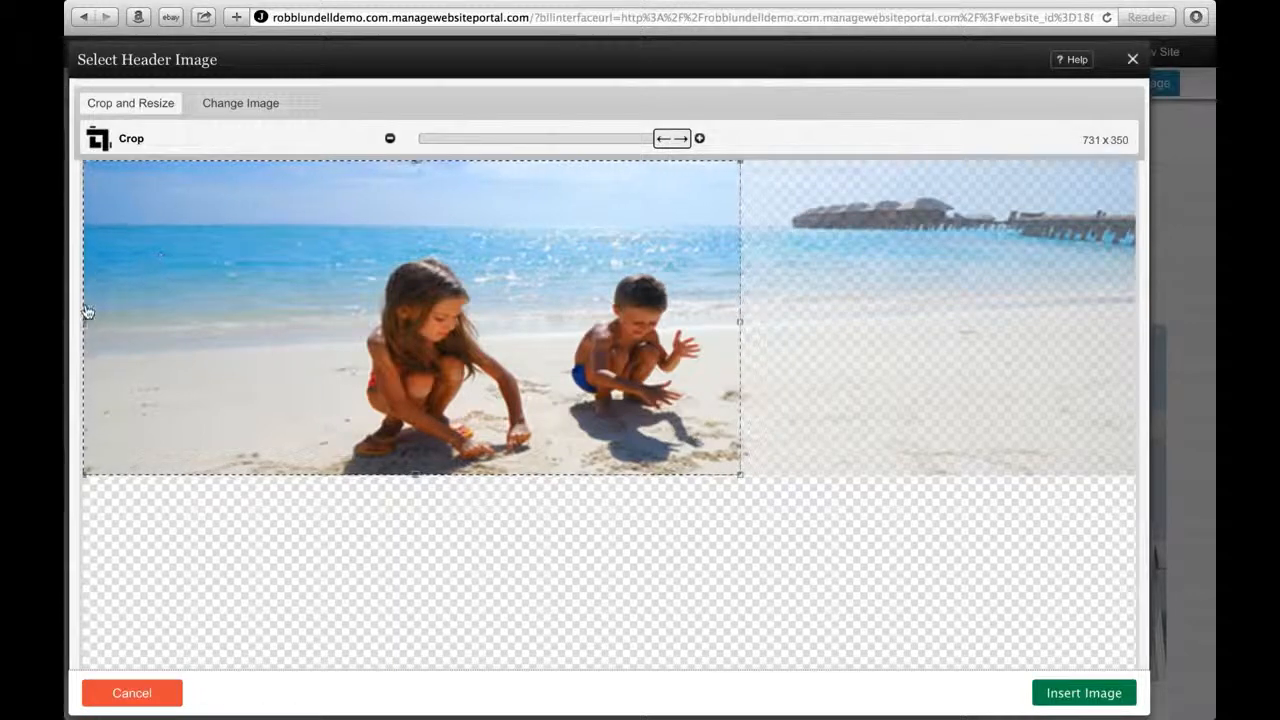
left_click_drag(93, 326, 300, 356)
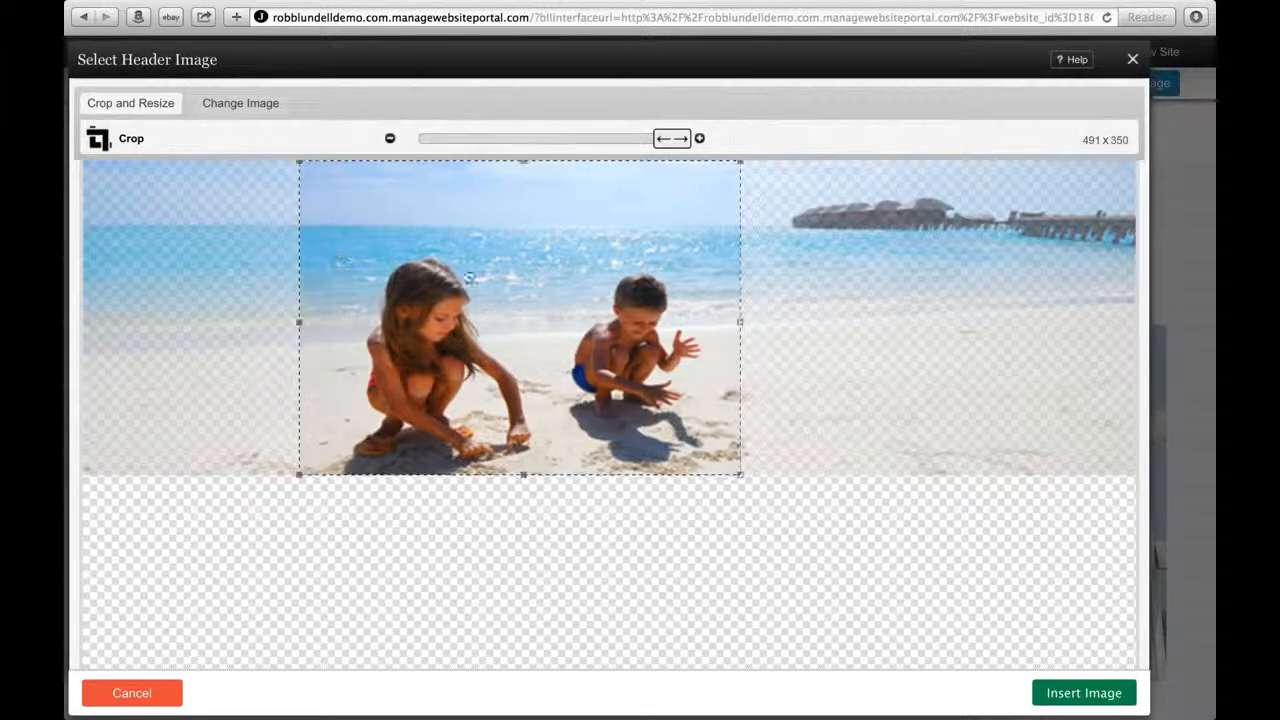
left_click_drag(740, 320, 1155, 346)
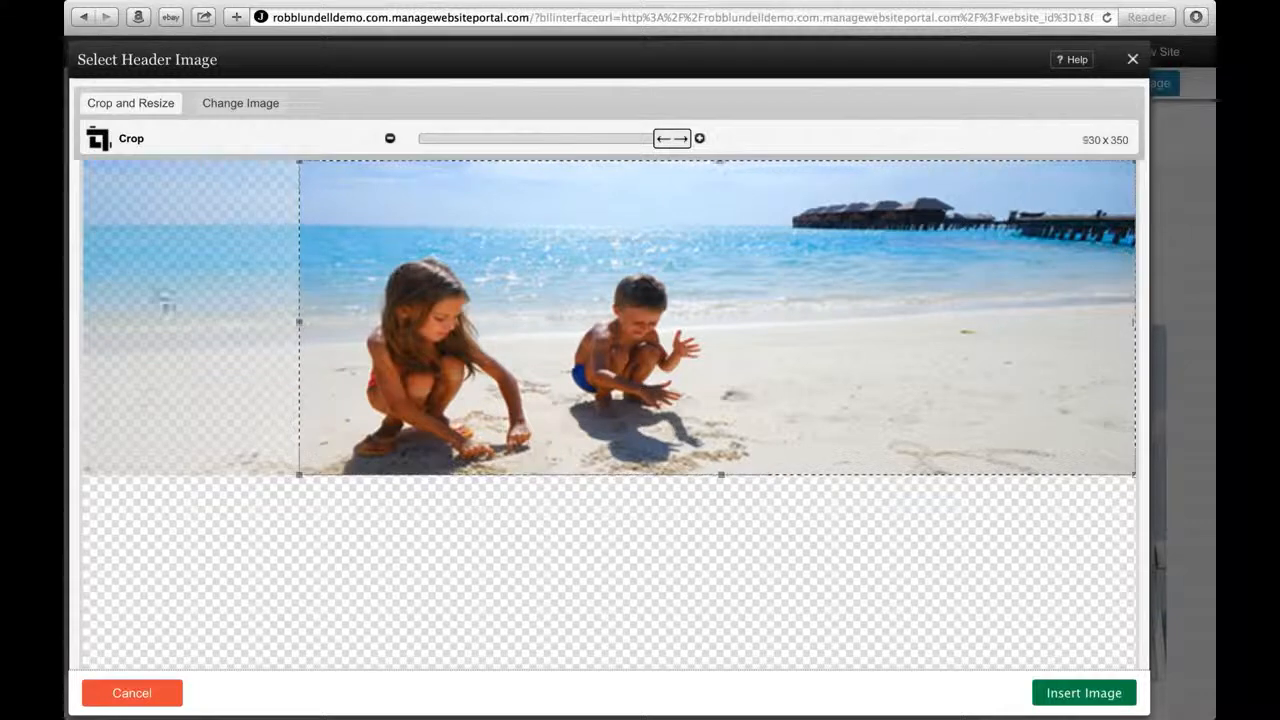
left_click_drag(297, 321, 66, 313)
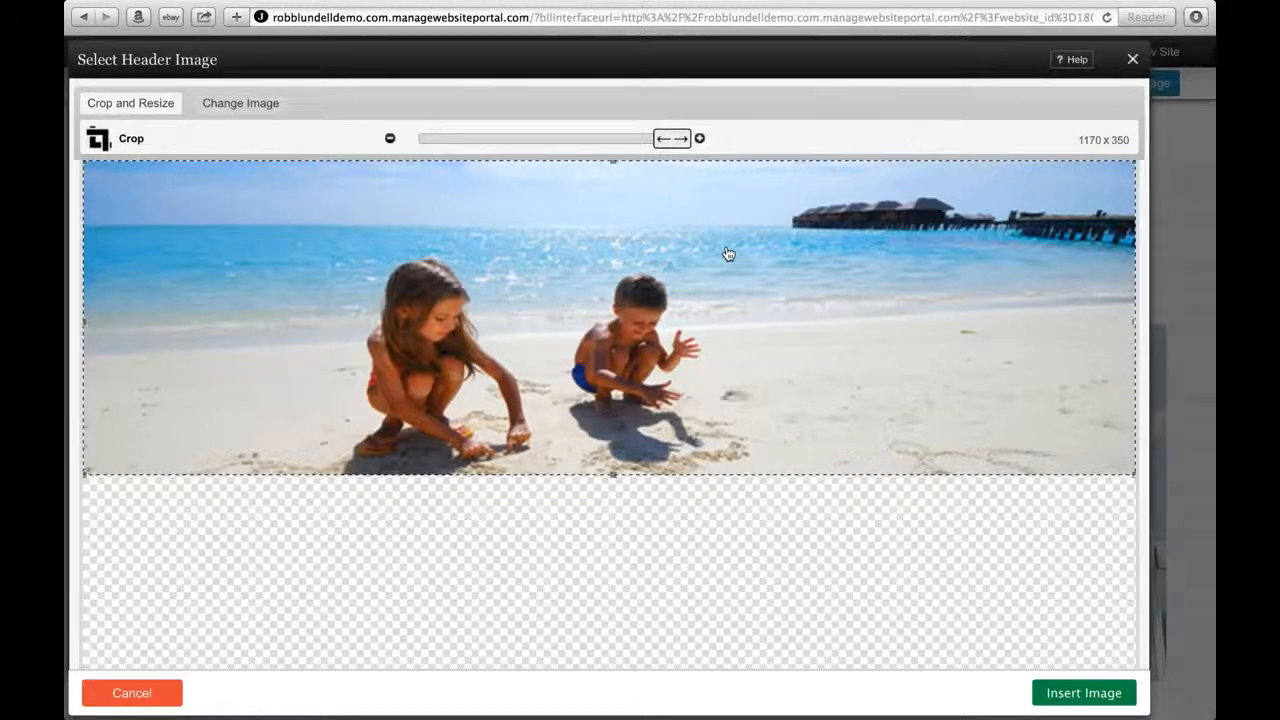
left_click(1100, 700)
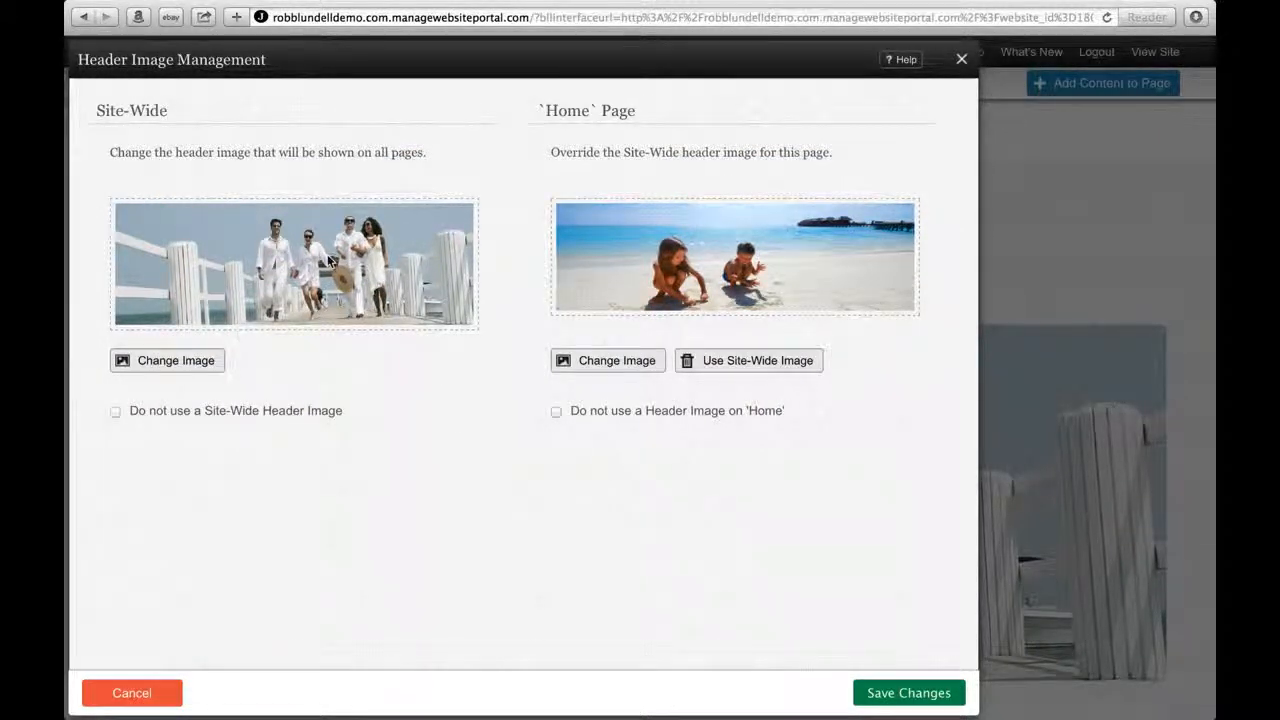
Save the header image change, check the Contact page, then return to the Home page.
left_click(926, 695)
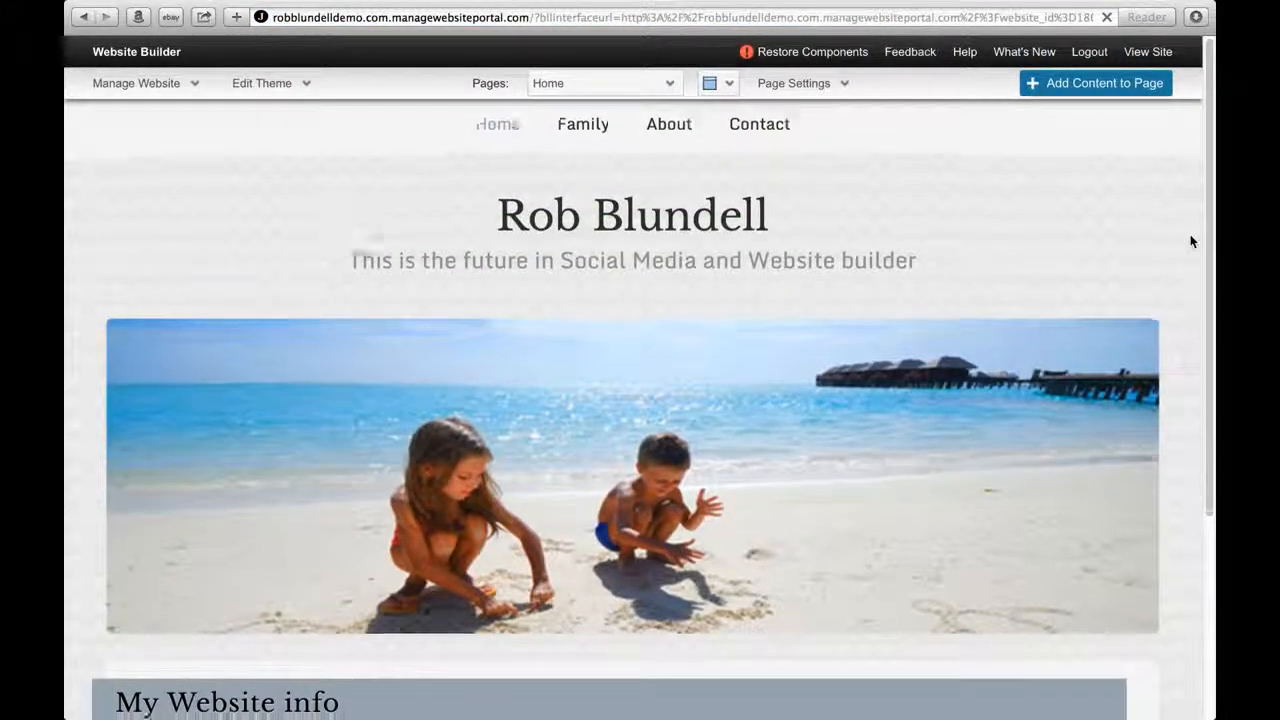
scroll(1190, 241, "down", 5)
scroll(1190, 234, "up", 5)
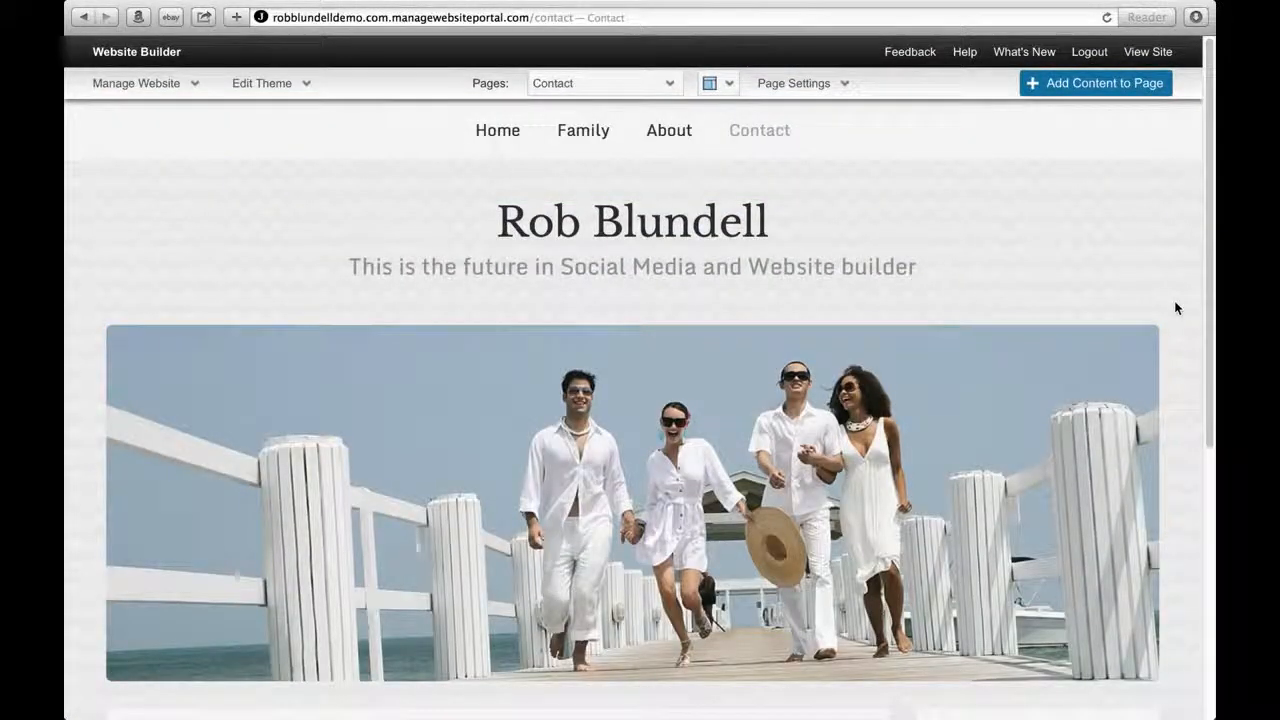
left_click(498, 136)
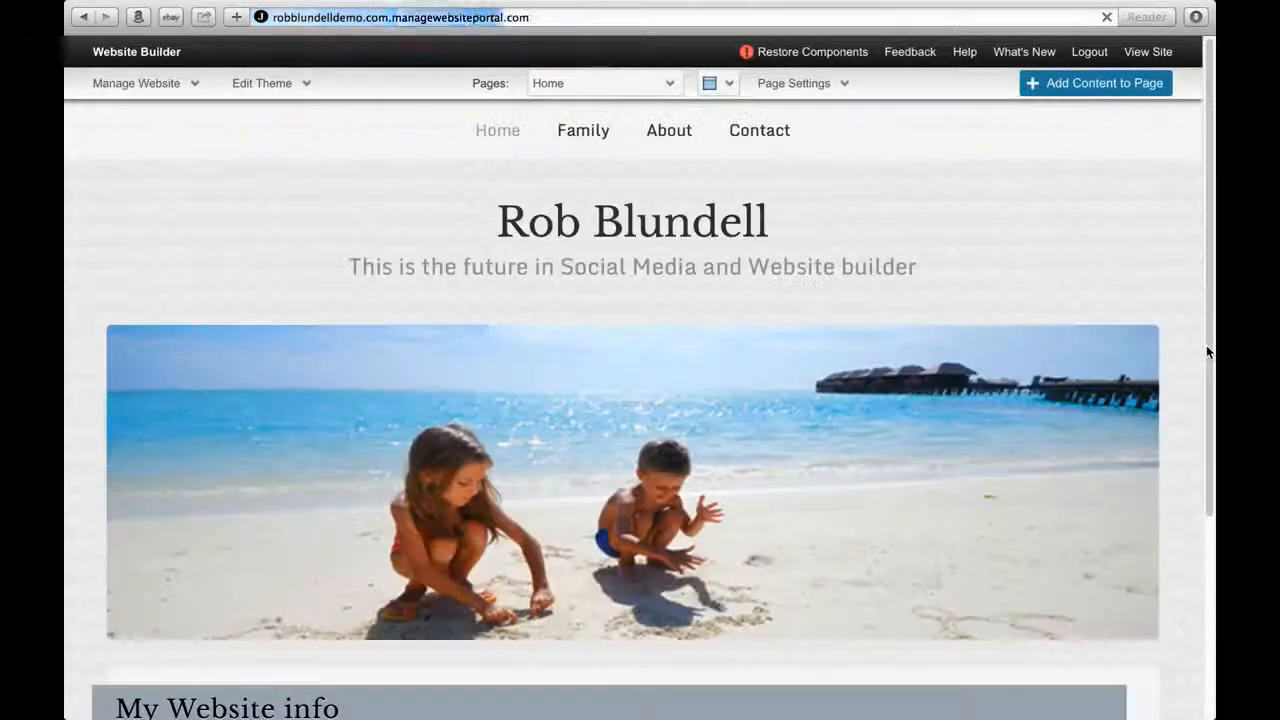